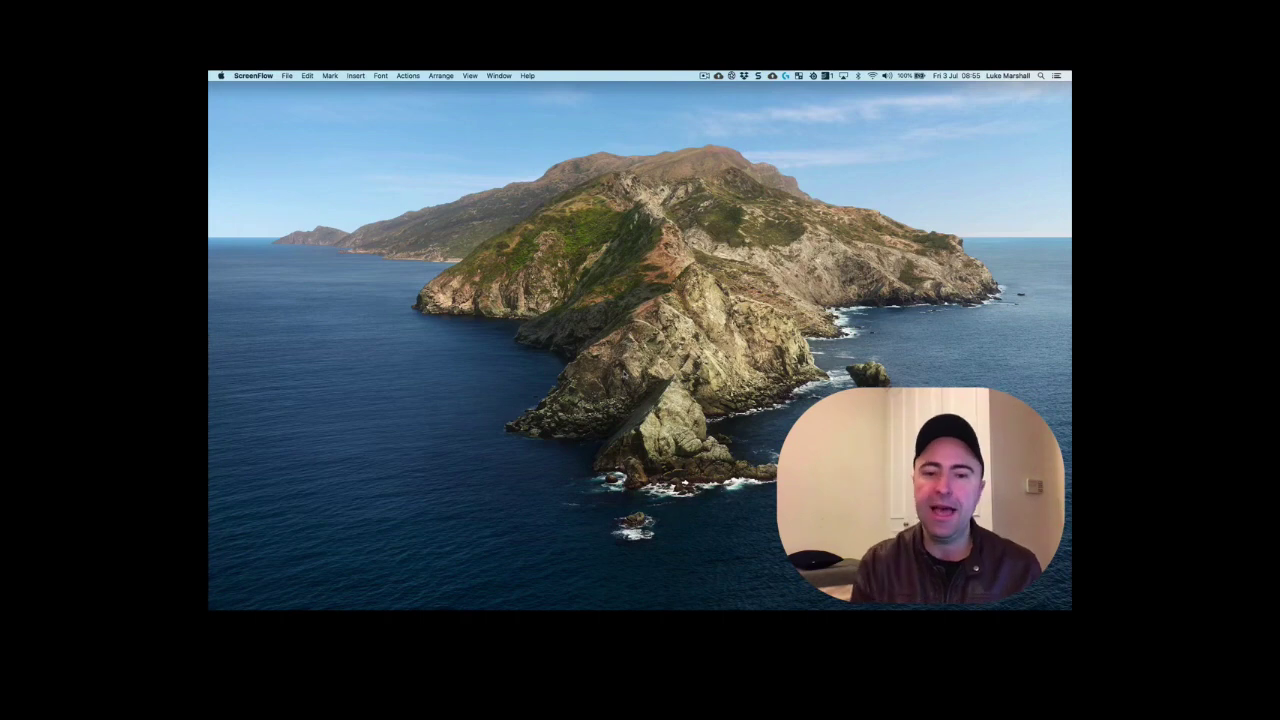
Step: Switch to Chrome and view the available Analytics accounts, properties and views without changing the selected All Web Site Data view
{"action": "mouse_move", "coordinate": [745, 600]}
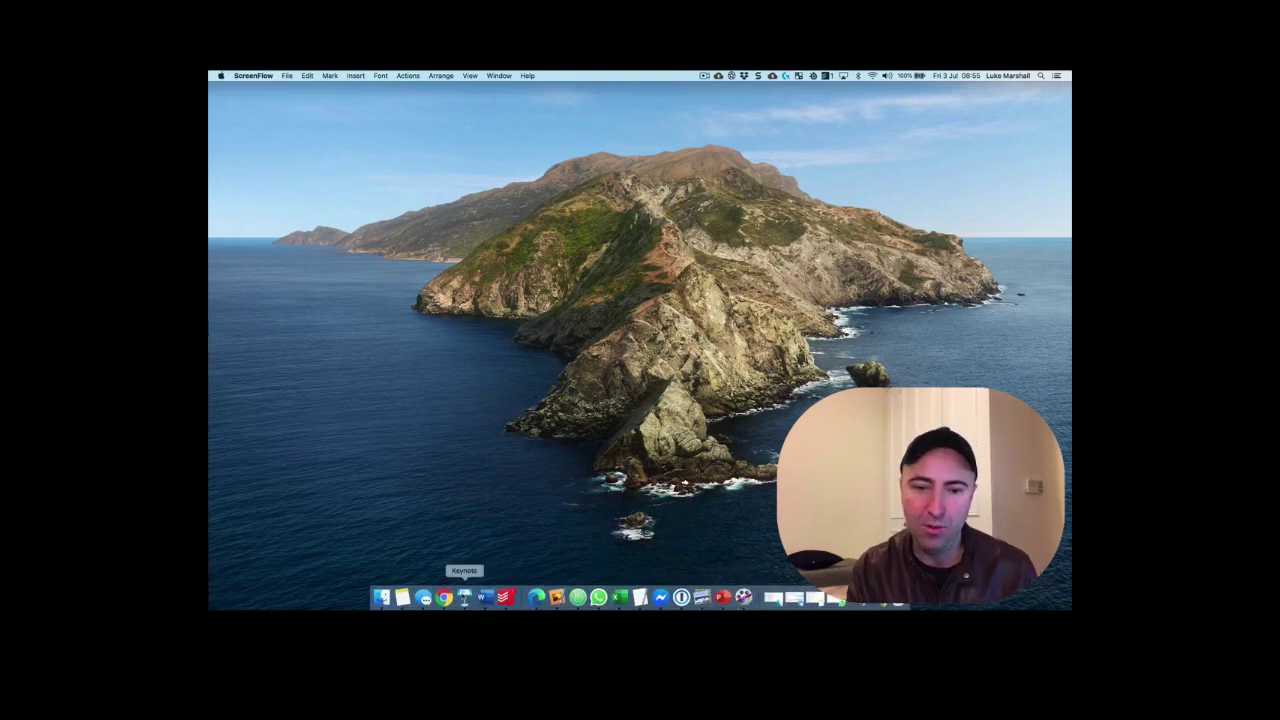
{"action": "left_click", "coordinate": [446, 598]}
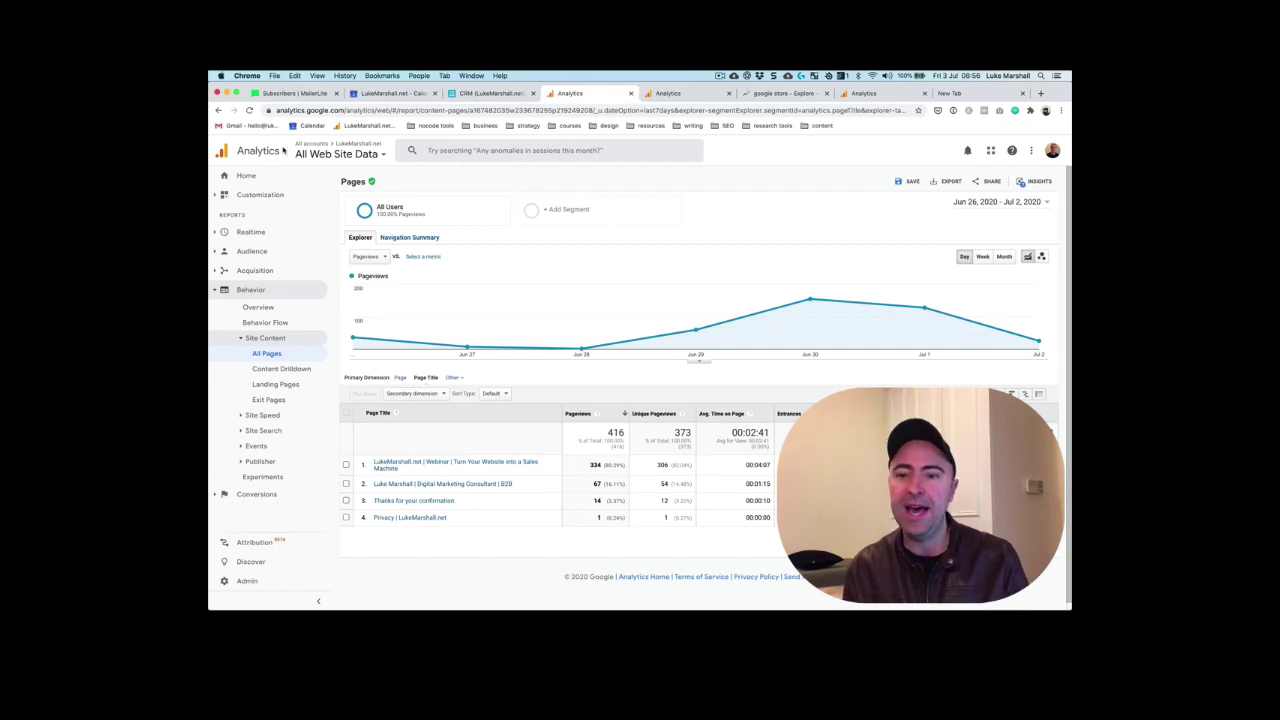
{"action": "left_click", "coordinate": [300, 152]}
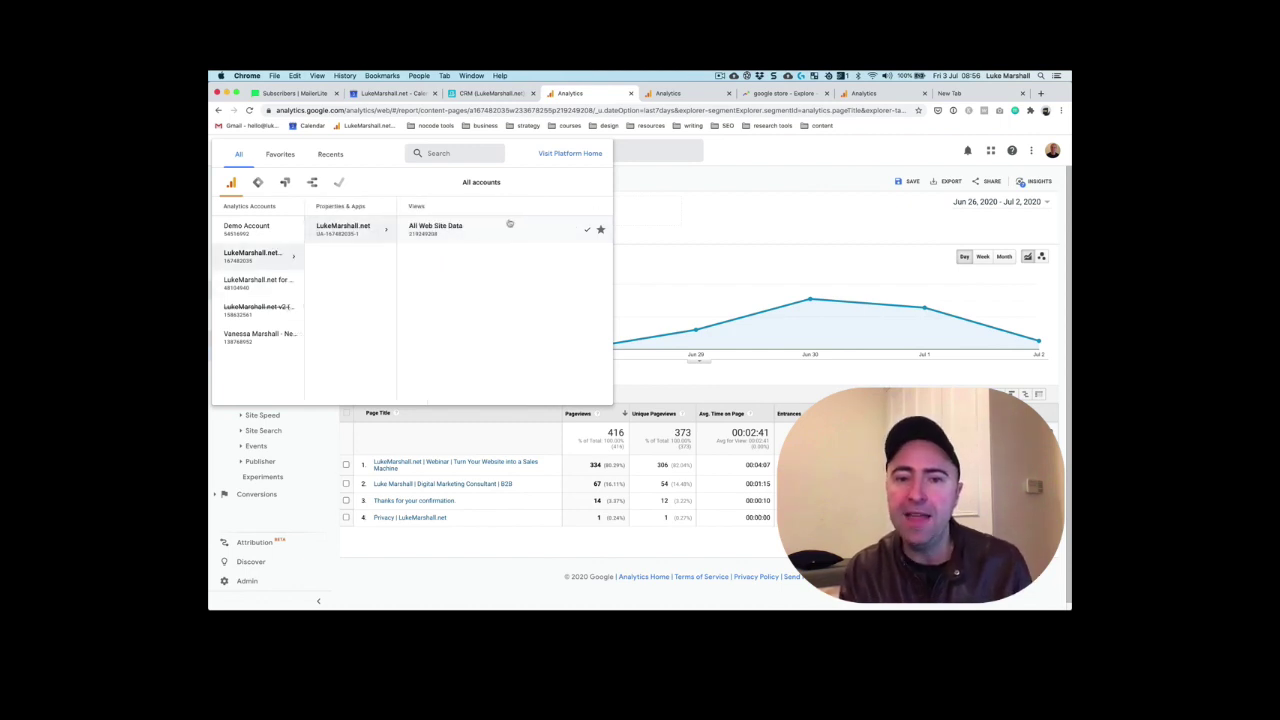
{"action": "left_click", "coordinate": [733, 213]}
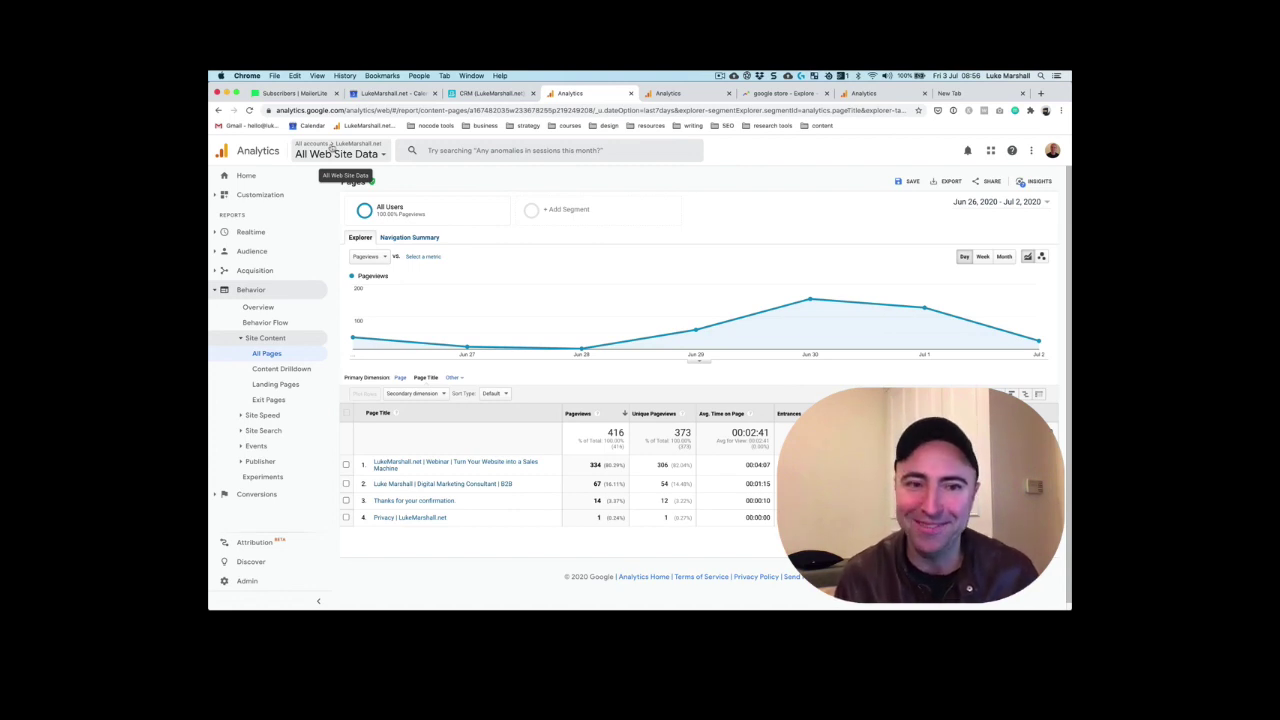
Step: Collapse the Behavior reports and view the Realtime Overview report
{"action": "left_click", "coordinate": [216, 290]}
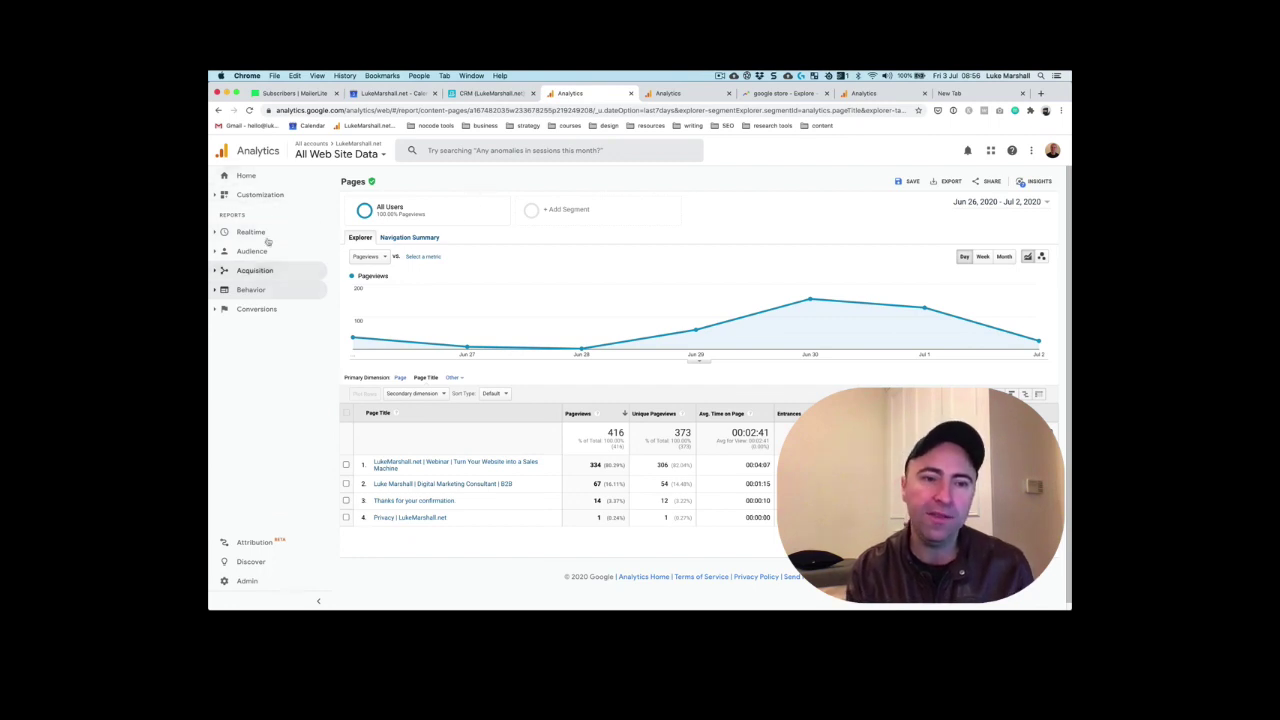
{"action": "left_click", "coordinate": [216, 233]}
{"action": "left_click", "coordinate": [260, 250]}
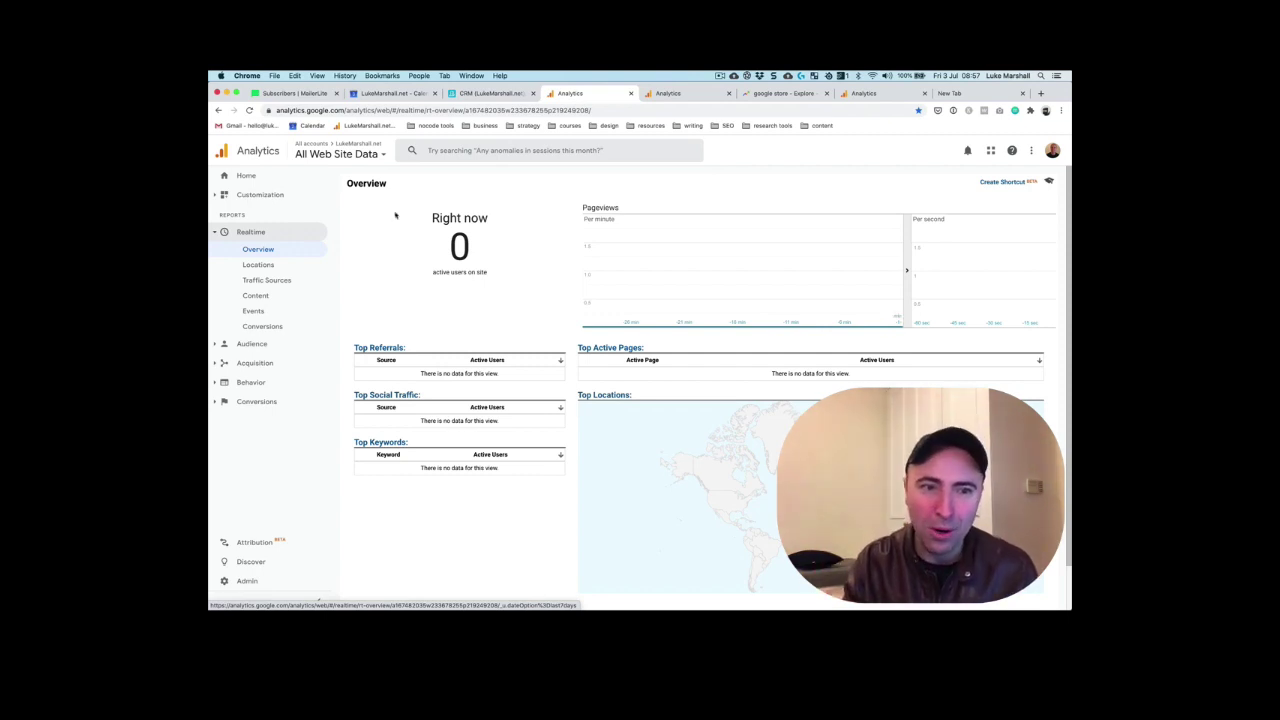
{"action": "left_click", "coordinate": [317, 228]}
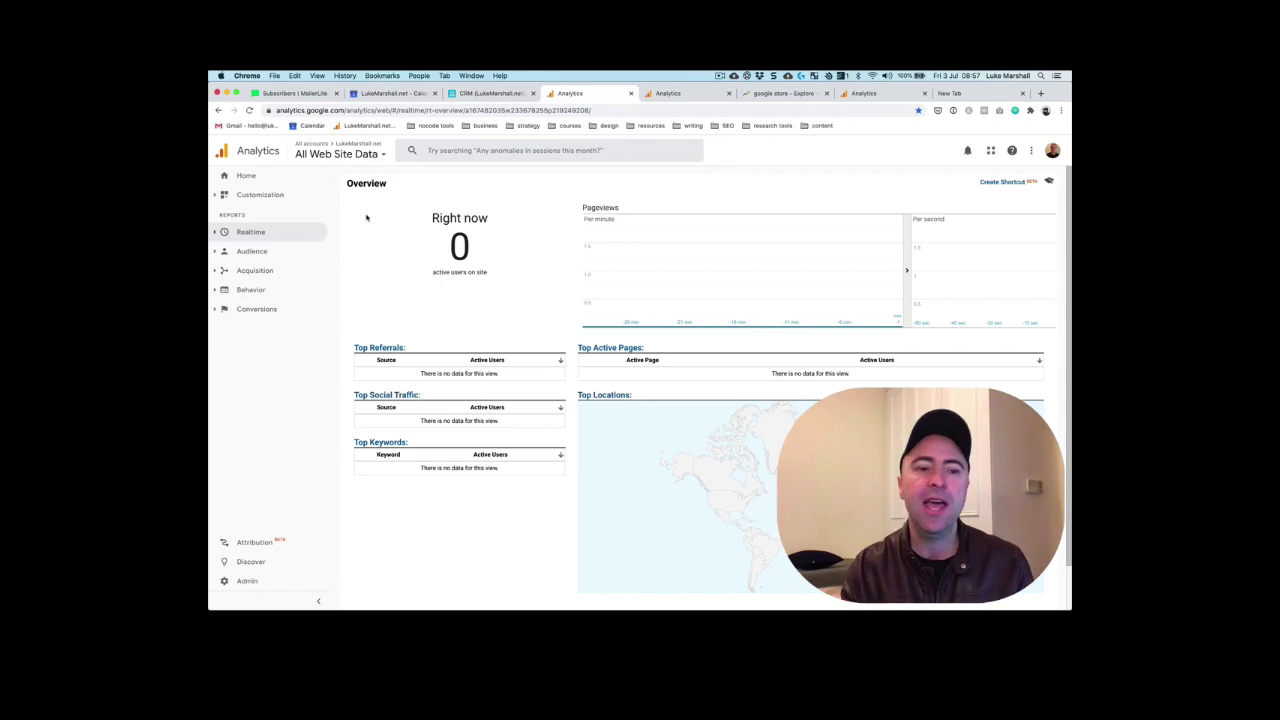
Step: Open the All Pages report from the Site Content group of the Behavior reports and skim its page list
{"action": "left_click", "coordinate": [245, 292]}
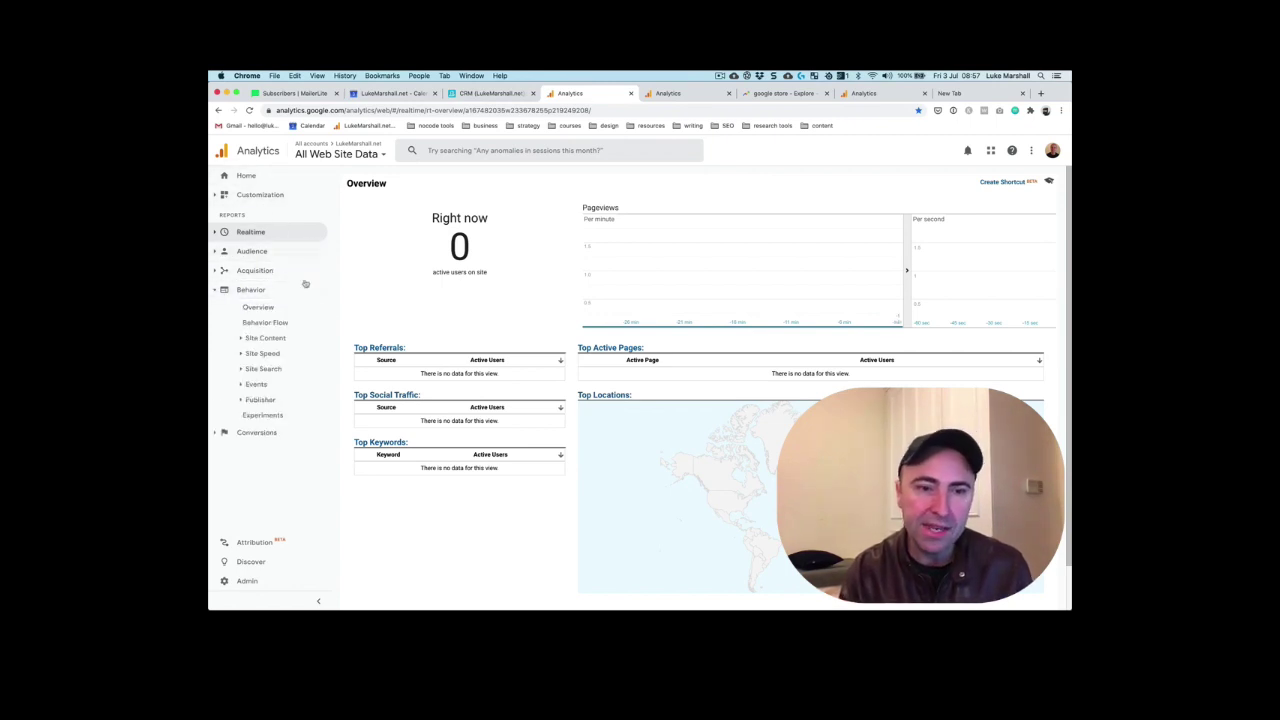
{"action": "left_click", "coordinate": [241, 340]}
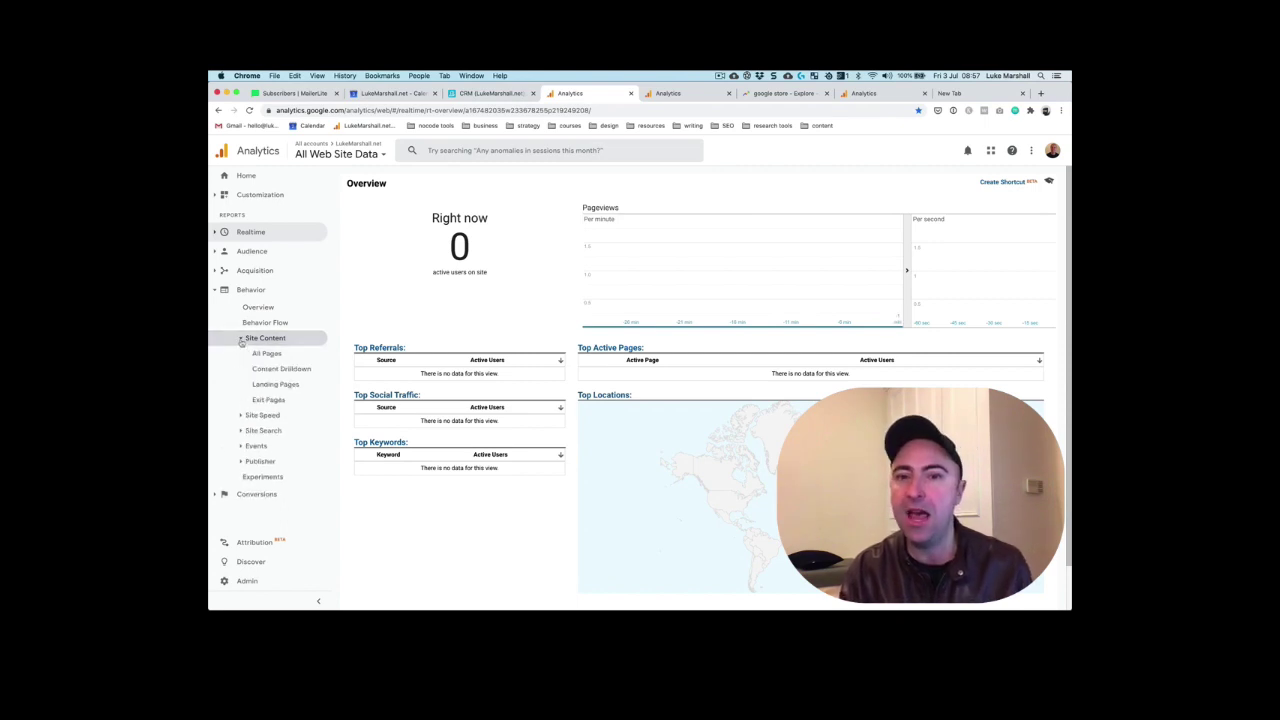
{"action": "left_click", "coordinate": [290, 354]}
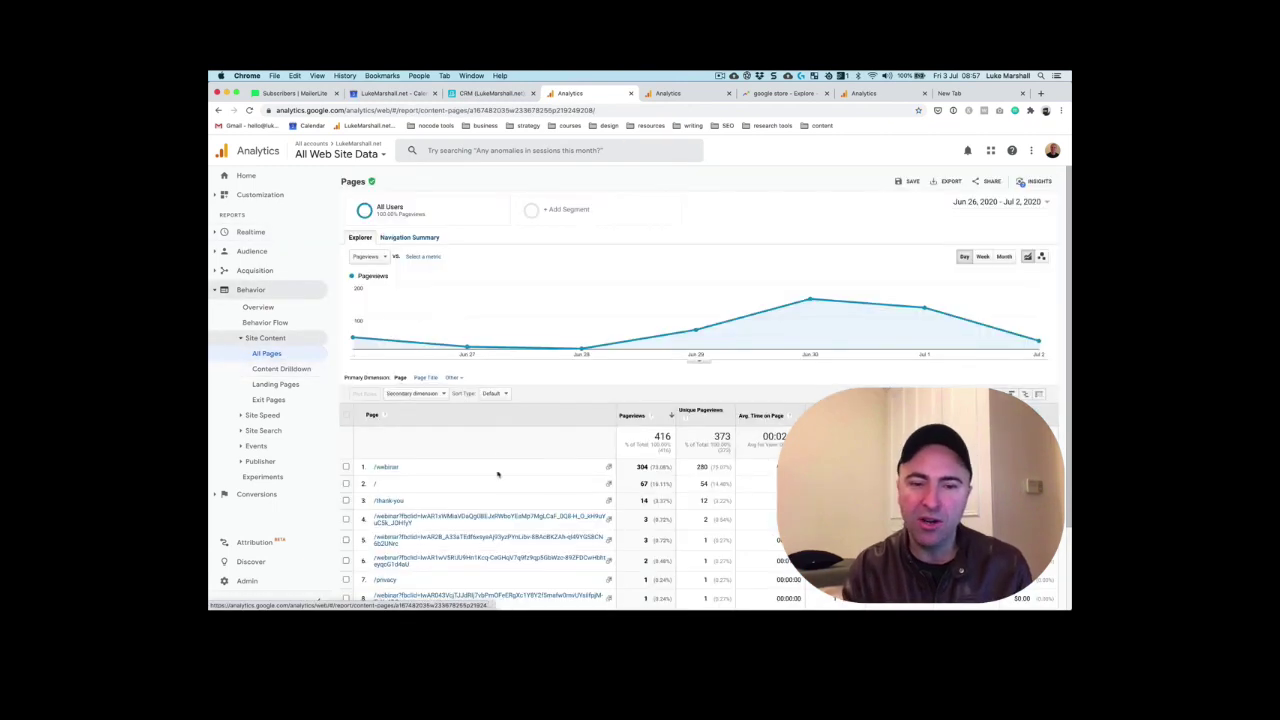
{"action": "scroll", "coordinate": [495, 485], "scroll_direction": "down", "scroll_amount": 2}
{"action": "scroll", "coordinate": [505, 400], "scroll_direction": "up", "scroll_amount": 2}
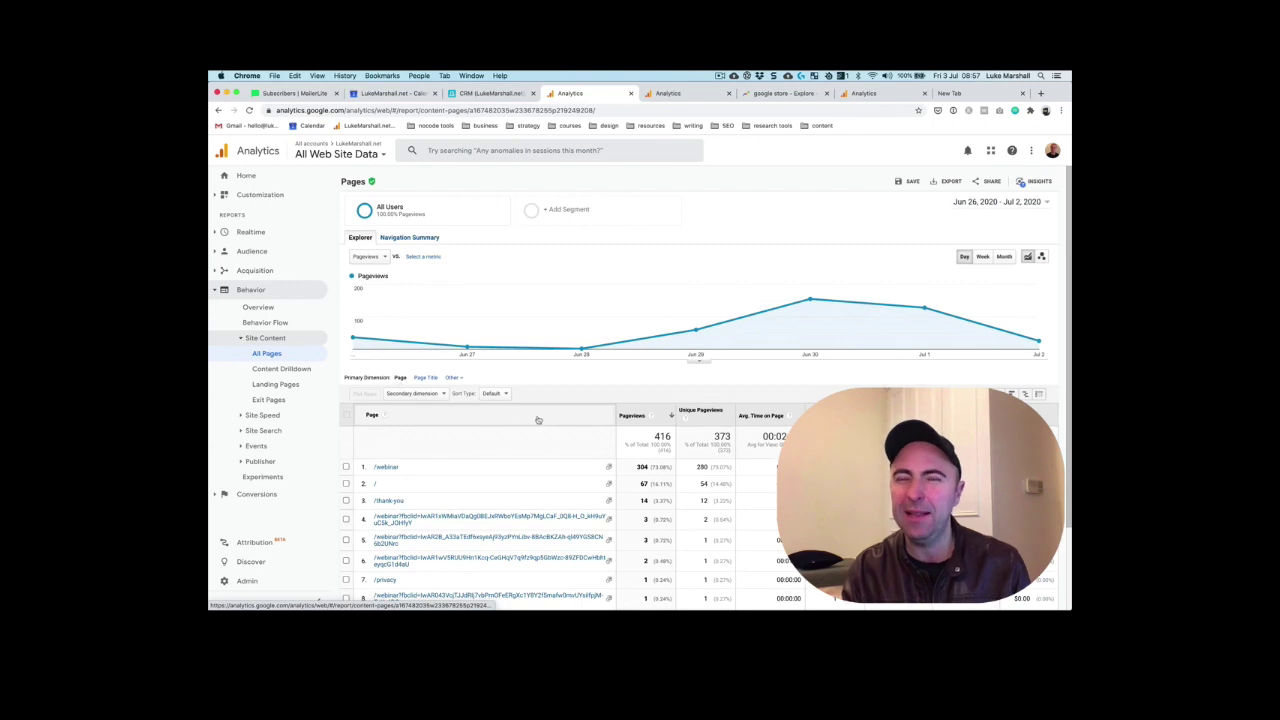
Step: Set the primary dimension to Page Title and highlight the unique pageviews of the "Thanks for your confirmation" page
{"action": "left_click", "coordinate": [427, 378]}
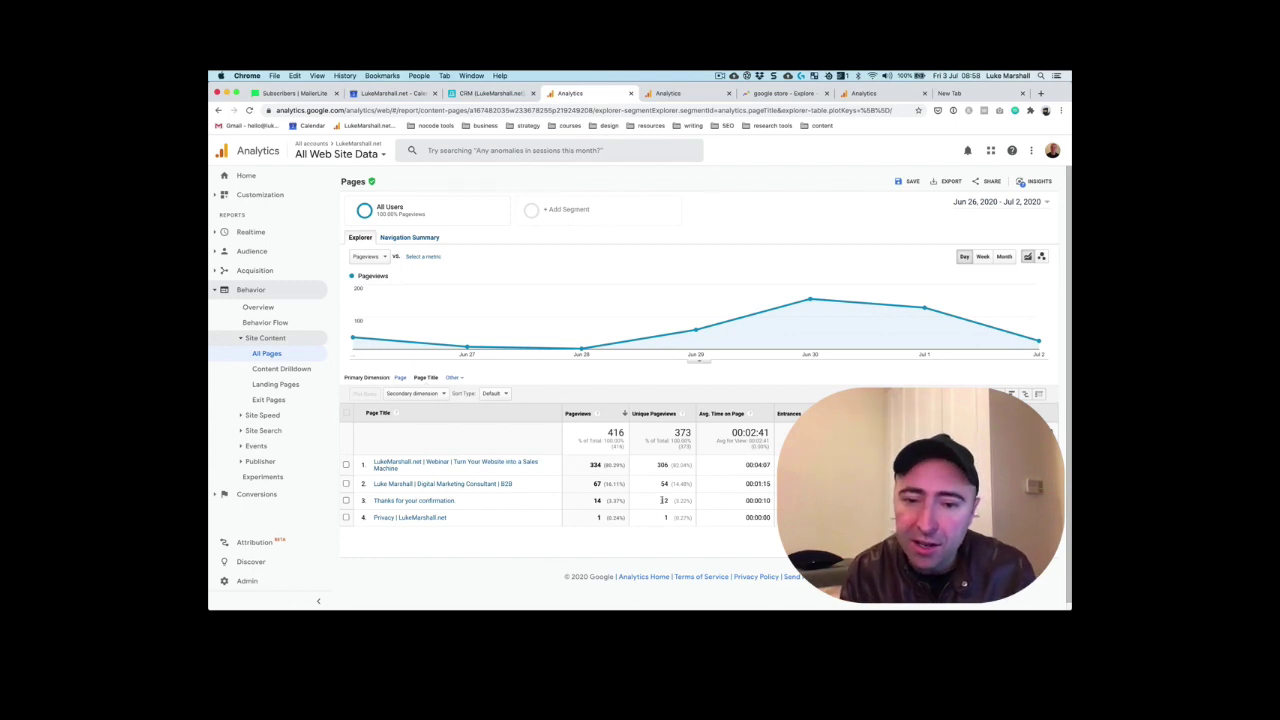
{"action": "left_click_drag", "start_coordinate": [668, 500], "coordinate": [695, 503]}
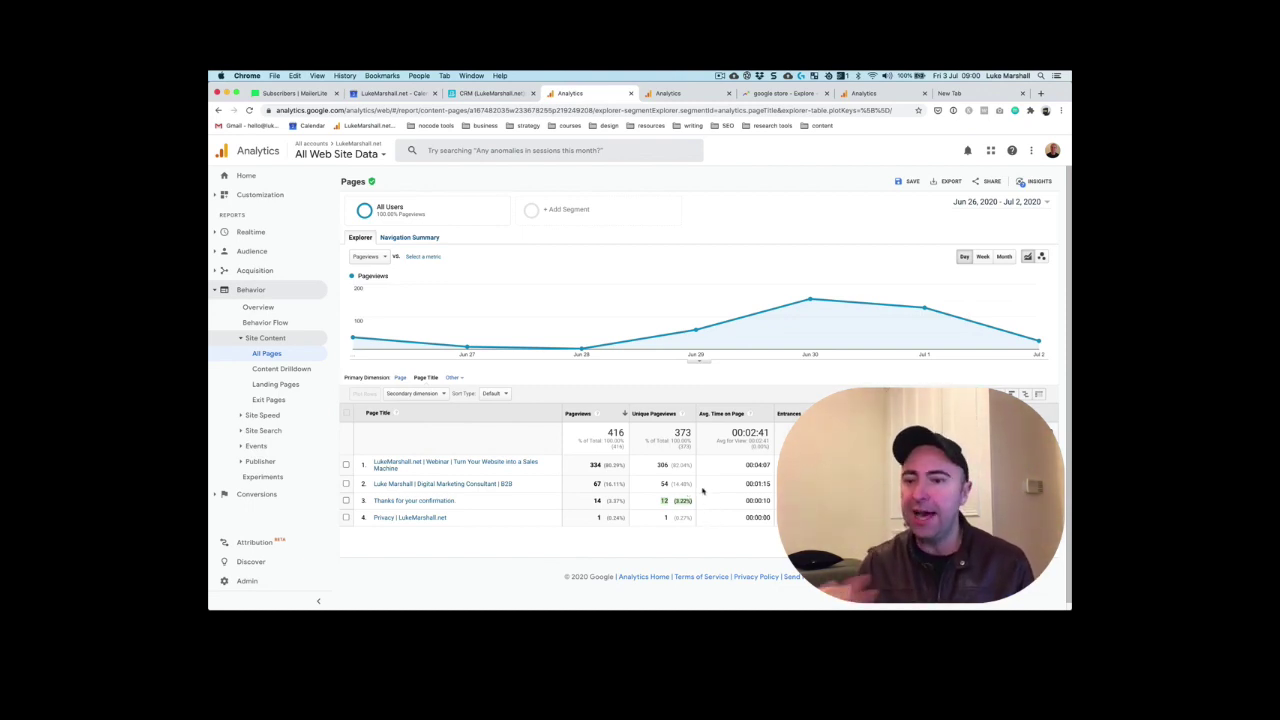
Step: Review the already open All Pages report of the Main Site Data view and highlight the Book page's unique pageviews
{"action": "left_click", "coordinate": [690, 95]}
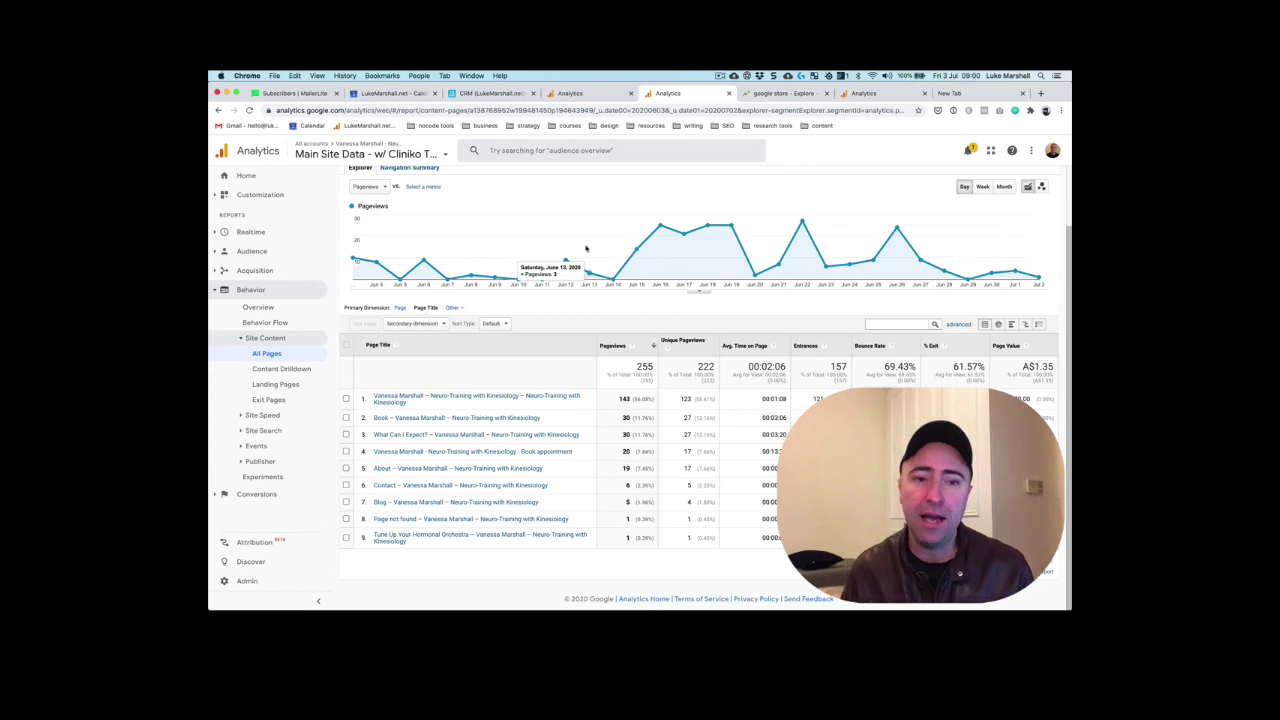
{"action": "scroll", "coordinate": [500, 170], "scroll_direction": "up", "scroll_amount": 2}
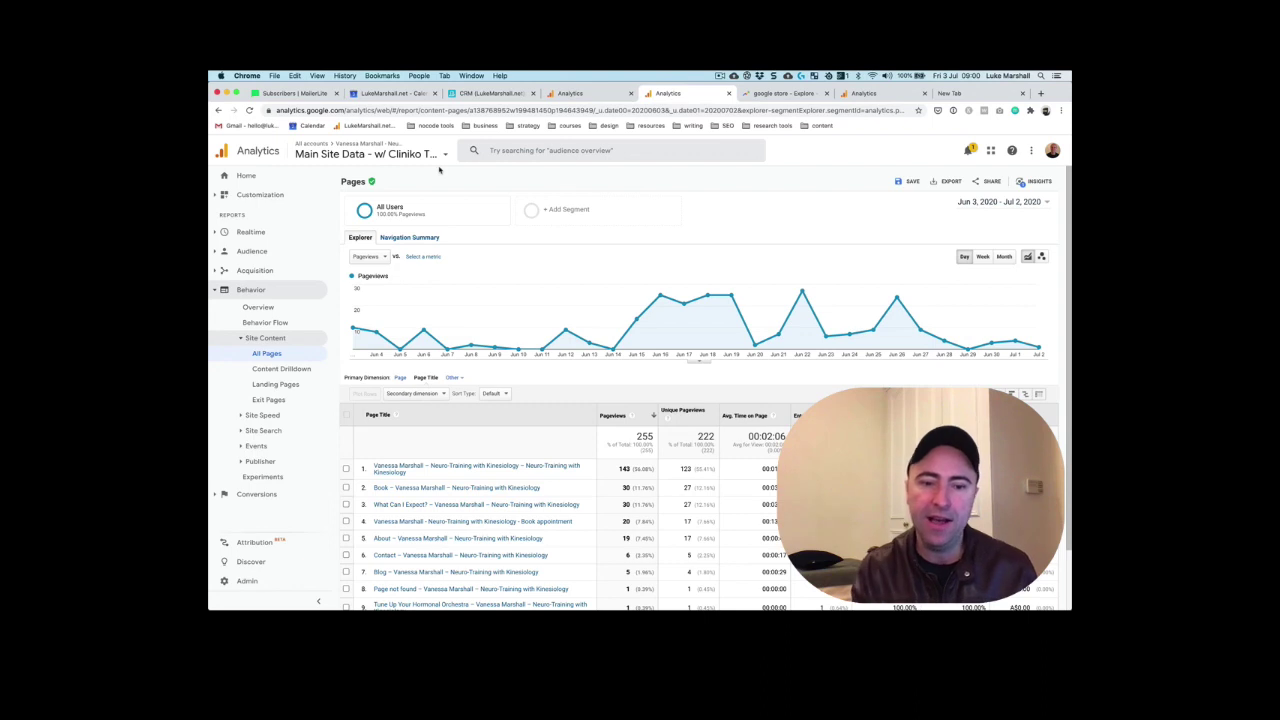
{"action": "scroll", "coordinate": [725, 255], "scroll_direction": "down", "scroll_amount": 1}
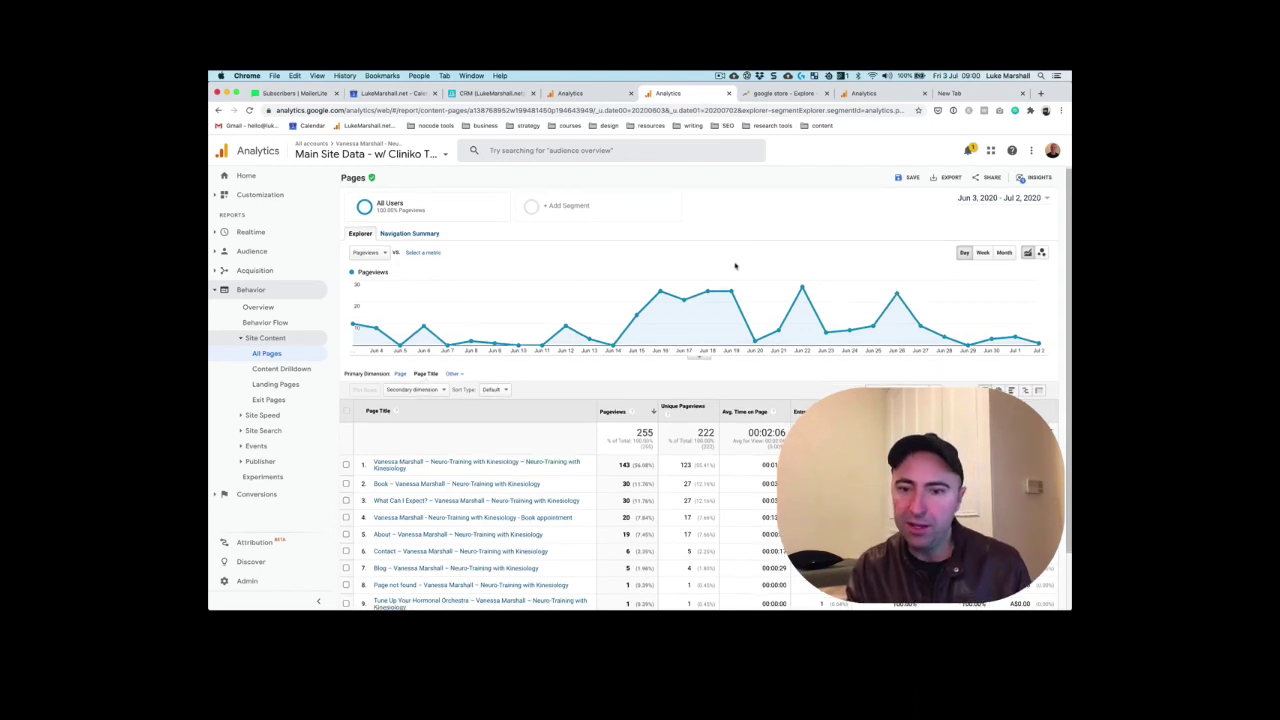
{"action": "scroll", "coordinate": [735, 265], "scroll_direction": "down", "scroll_amount": 3}
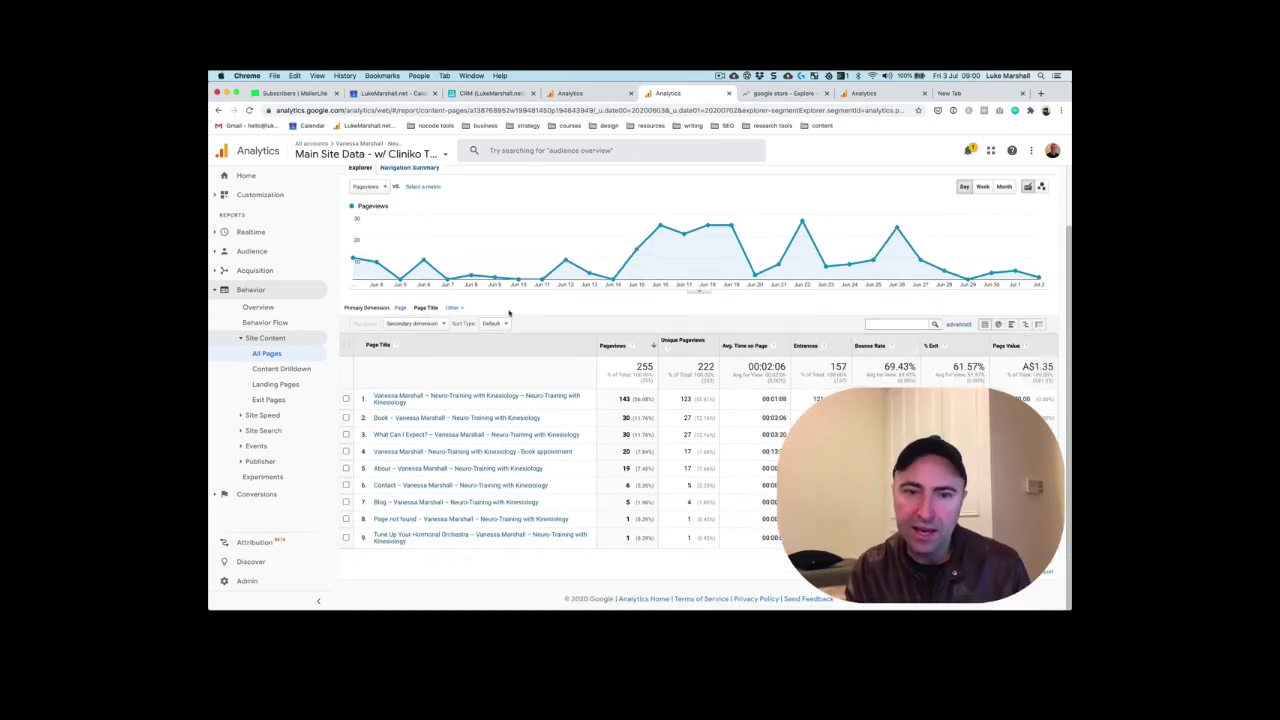
{"action": "scroll", "coordinate": [425, 307], "scroll_direction": "up", "scroll_amount": 3}
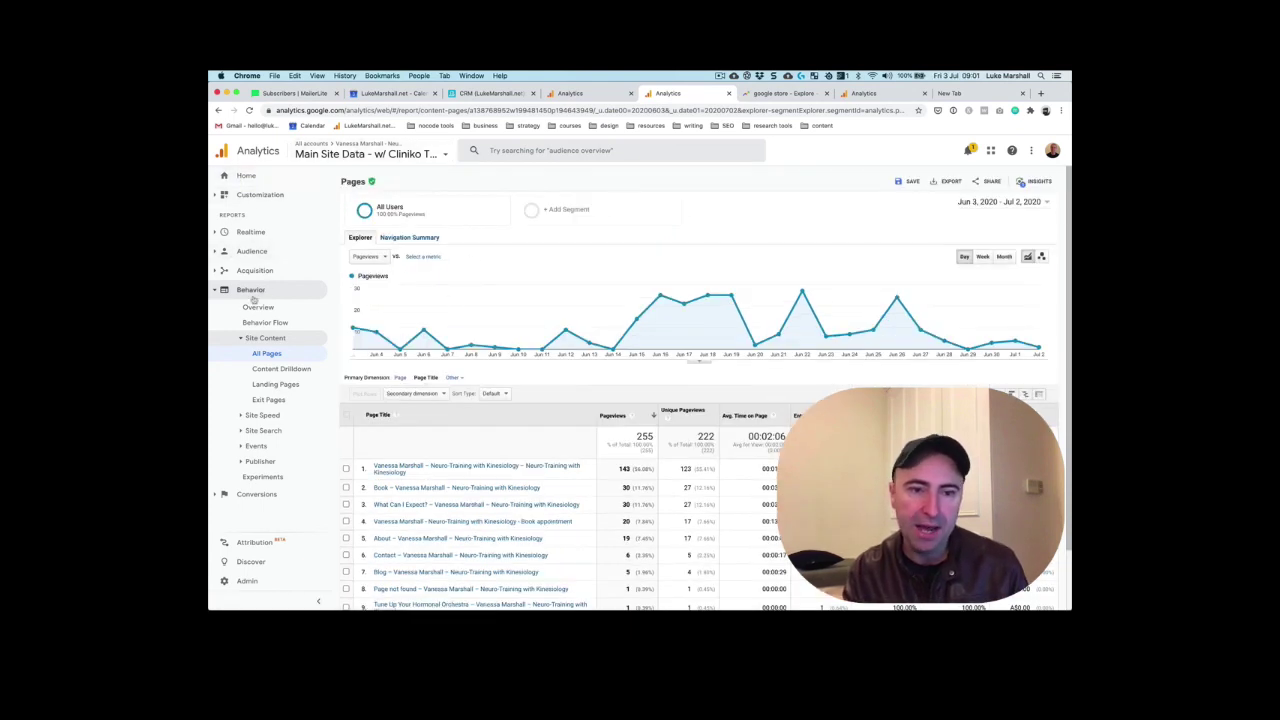
{"action": "scroll", "coordinate": [440, 340], "scroll_direction": "down", "scroll_amount": 3}
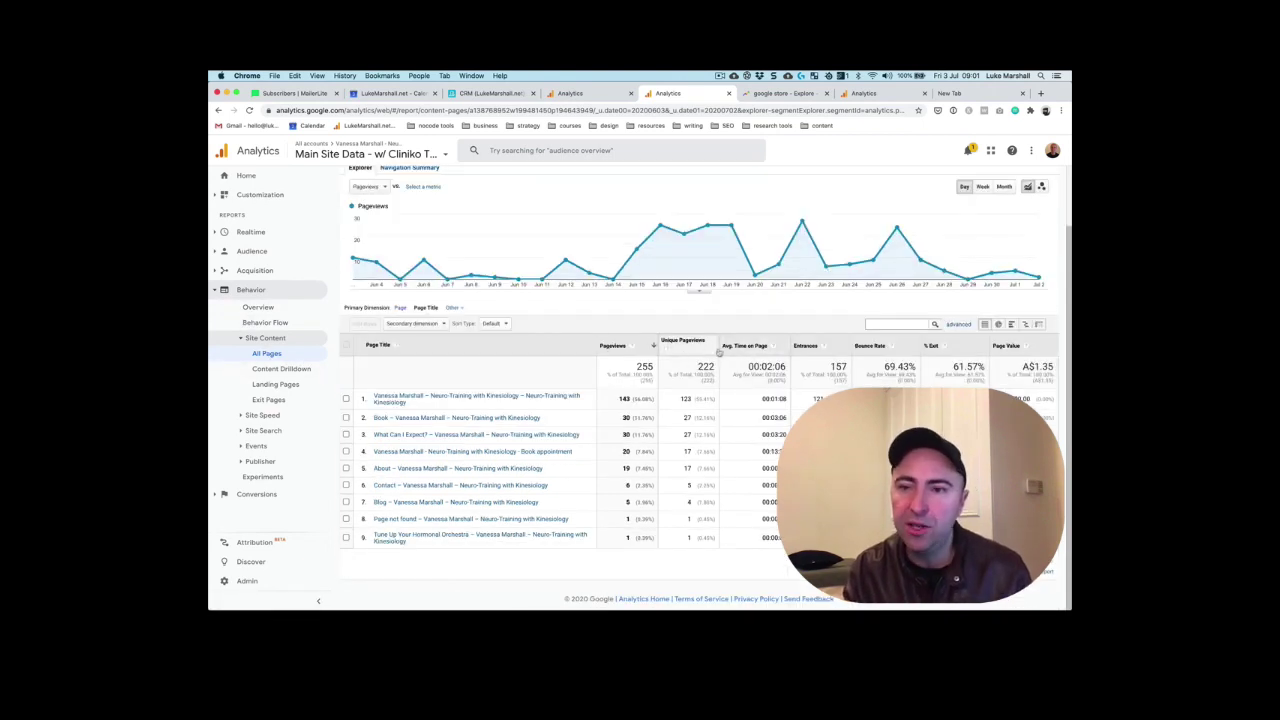
{"action": "scroll", "coordinate": [895, 291], "scroll_direction": "up", "scroll_amount": 1}
{"action": "scroll", "coordinate": [895, 291], "scroll_direction": "up", "scroll_amount": 3}
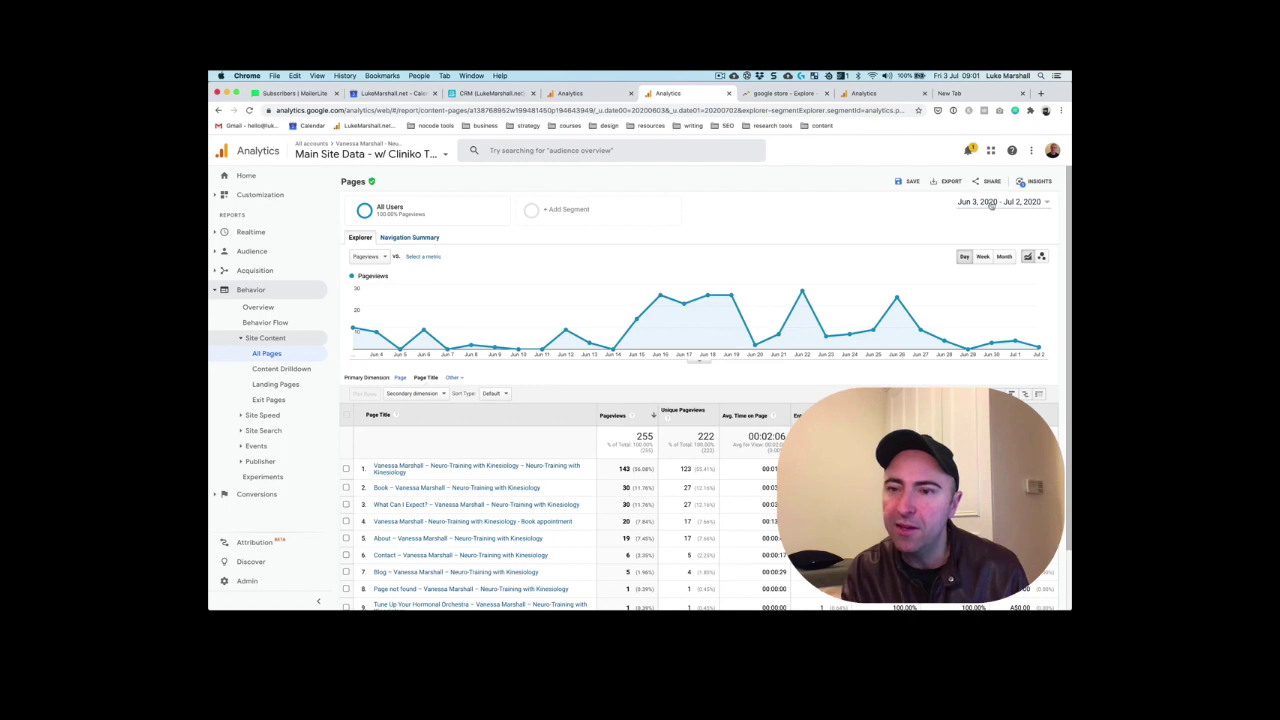
{"action": "scroll", "coordinate": [776, 422], "scroll_direction": "down", "scroll_amount": 3}
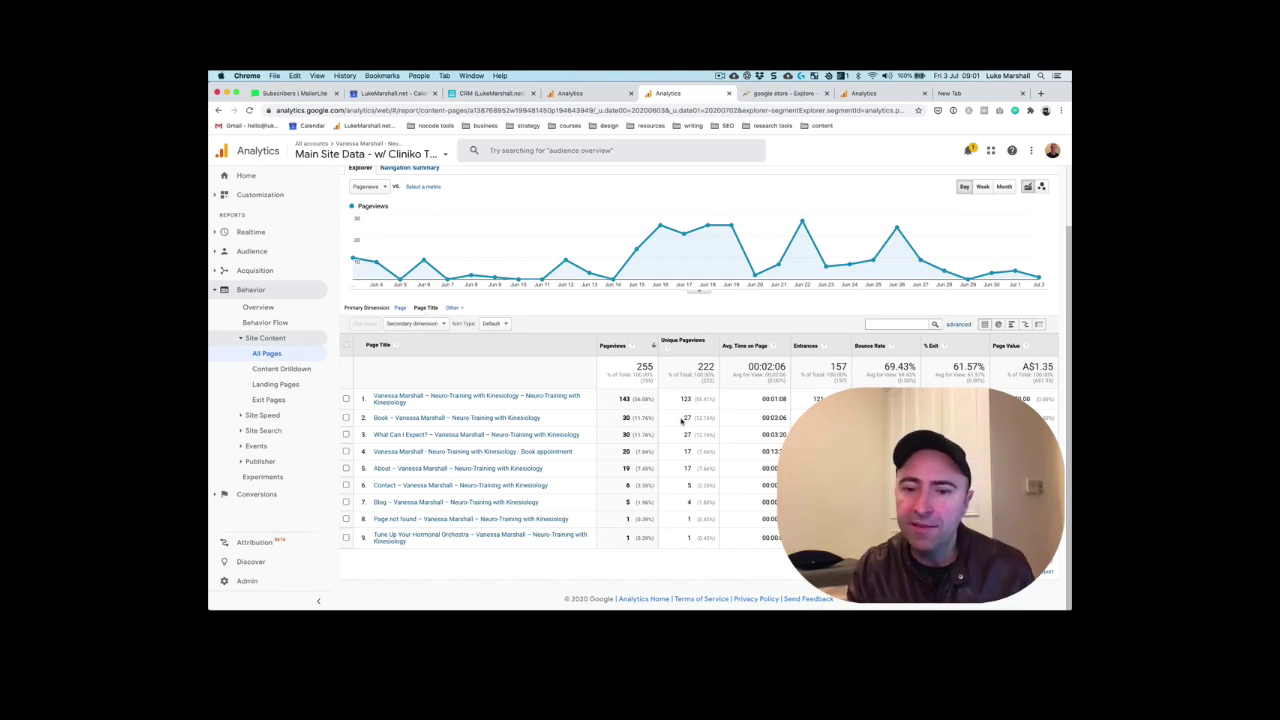
{"action": "left_click_drag", "start_coordinate": [691, 417], "coordinate": [716, 418]}
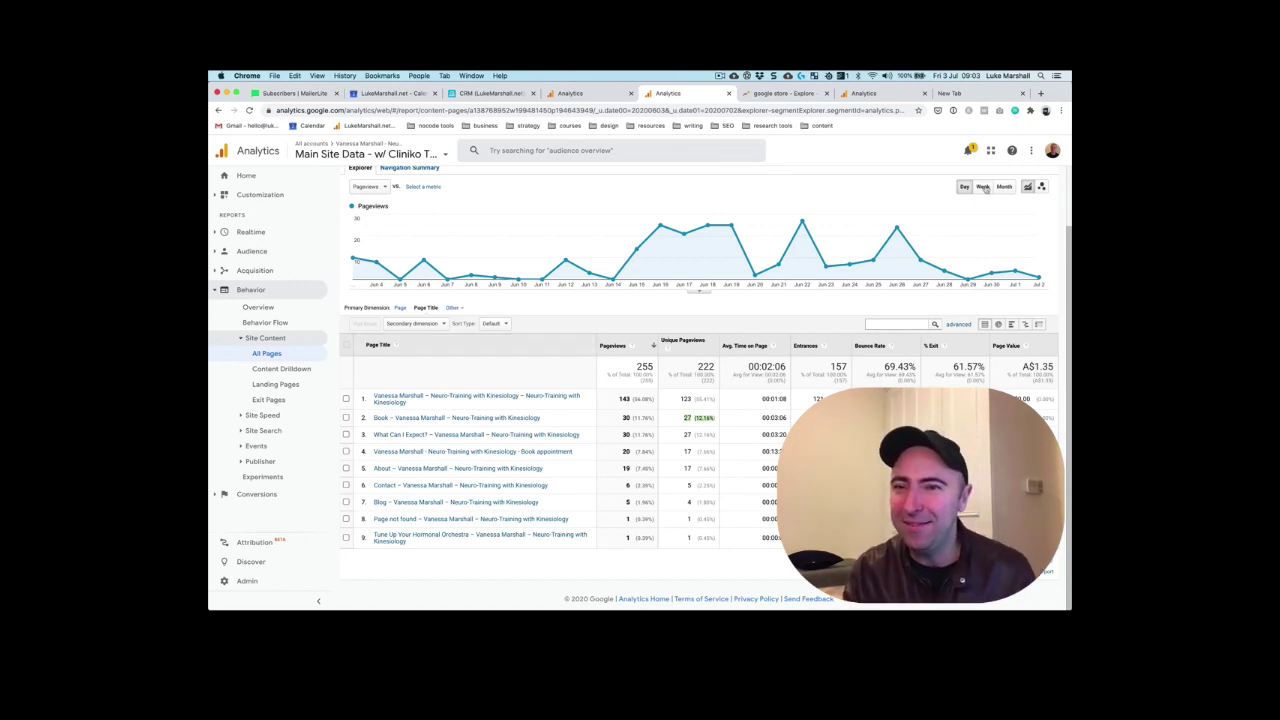
Step: View the "google store" trend in Google Trends, and select 1 Master View of the Google Merchandise Store demo property in Analytics
{"action": "left_click", "coordinate": [776, 93]}
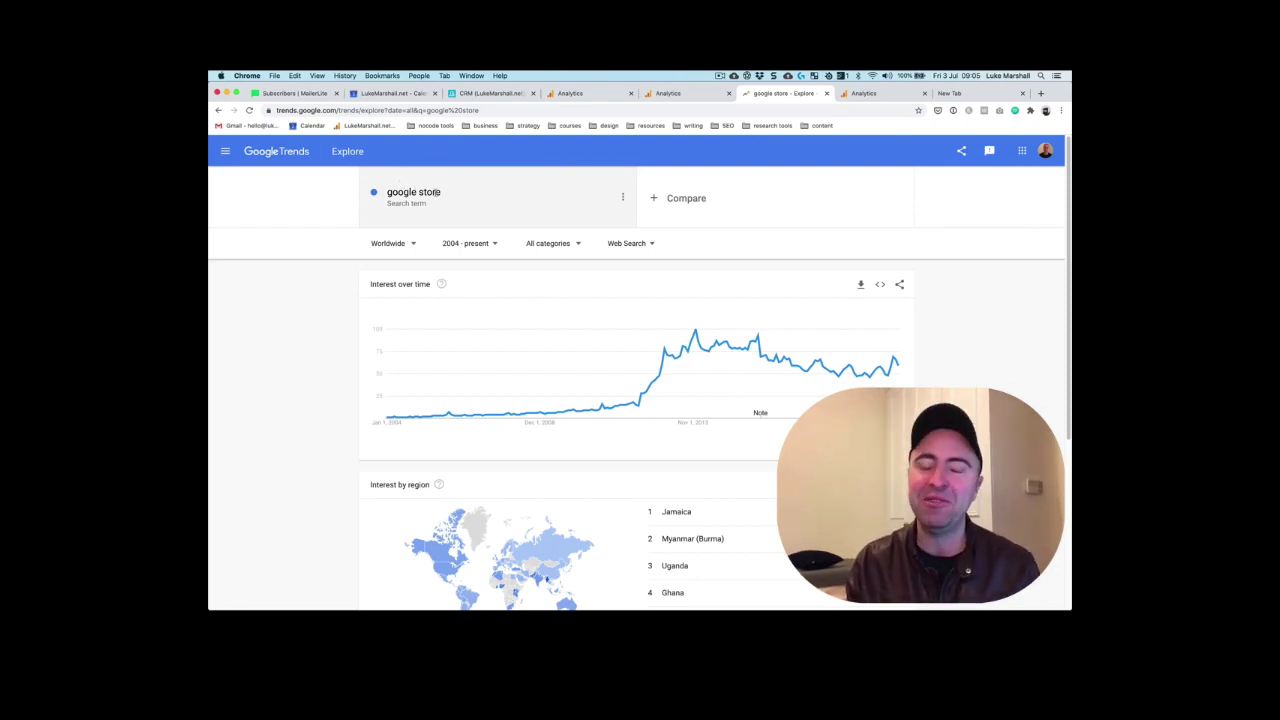
{"action": "left_click", "coordinate": [864, 93]}
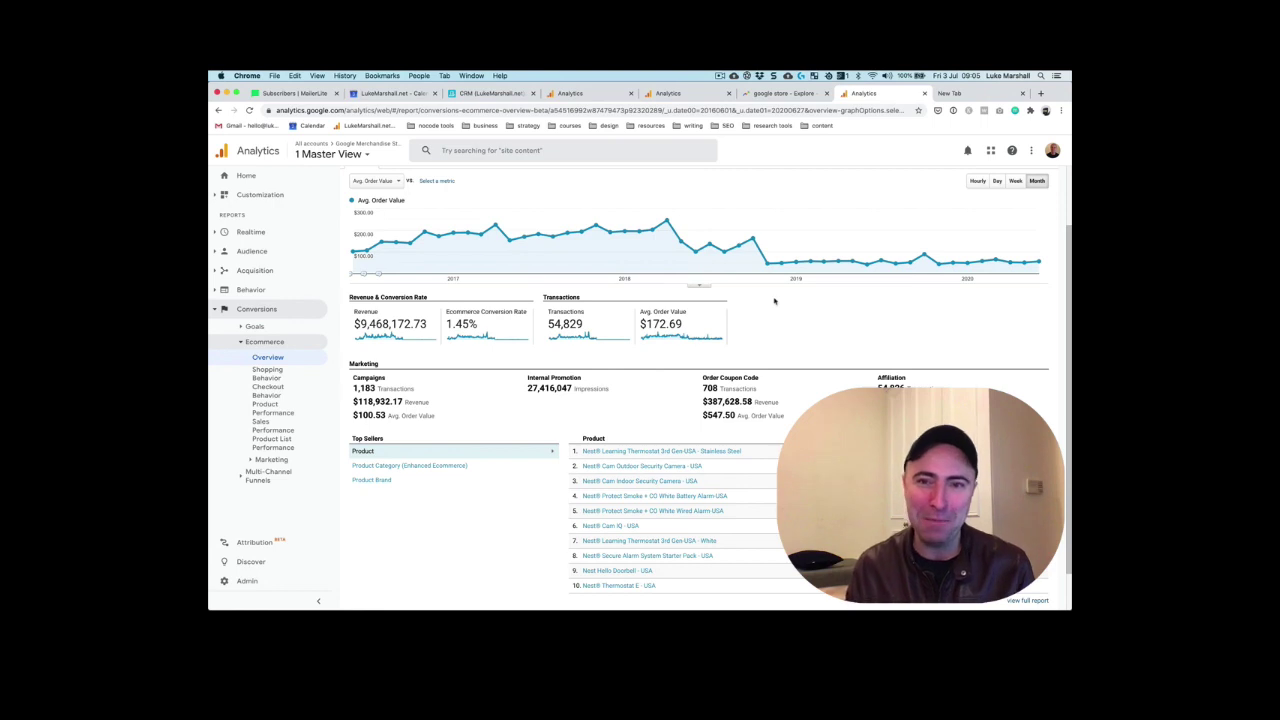
{"action": "scroll", "coordinate": [783, 289], "scroll_direction": "up", "scroll_amount": 2}
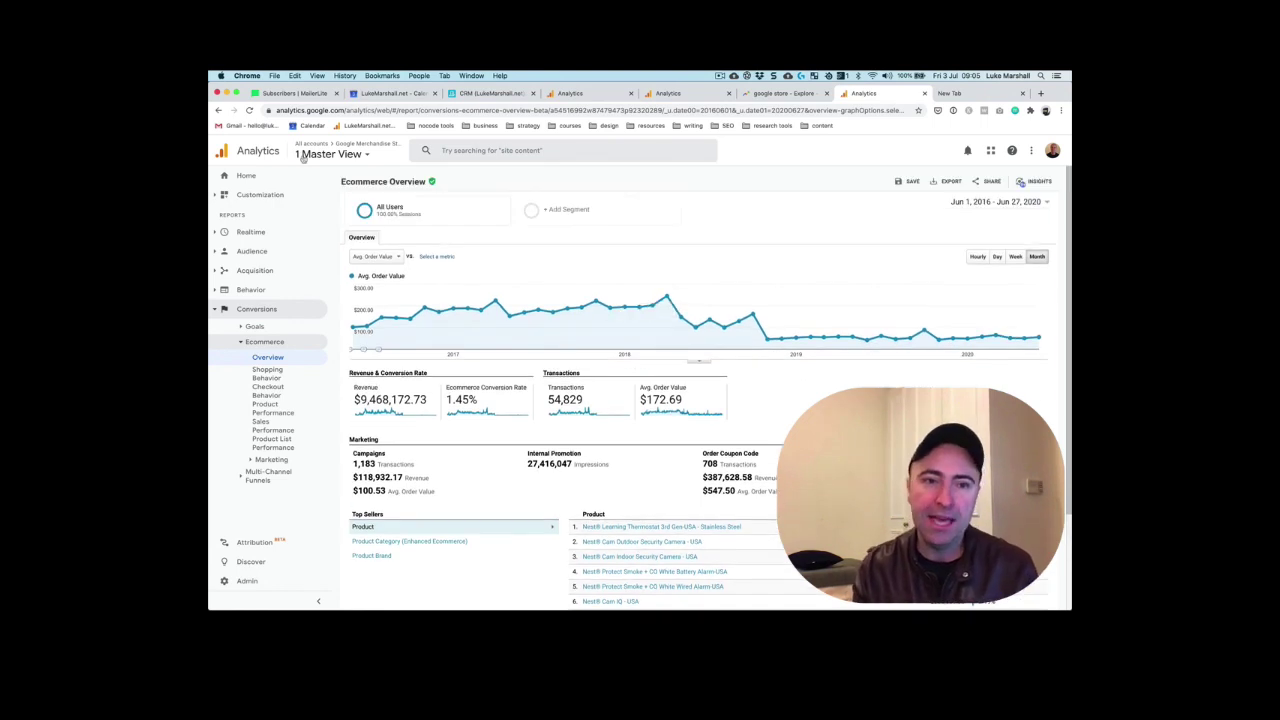
{"action": "left_click", "coordinate": [365, 155]}
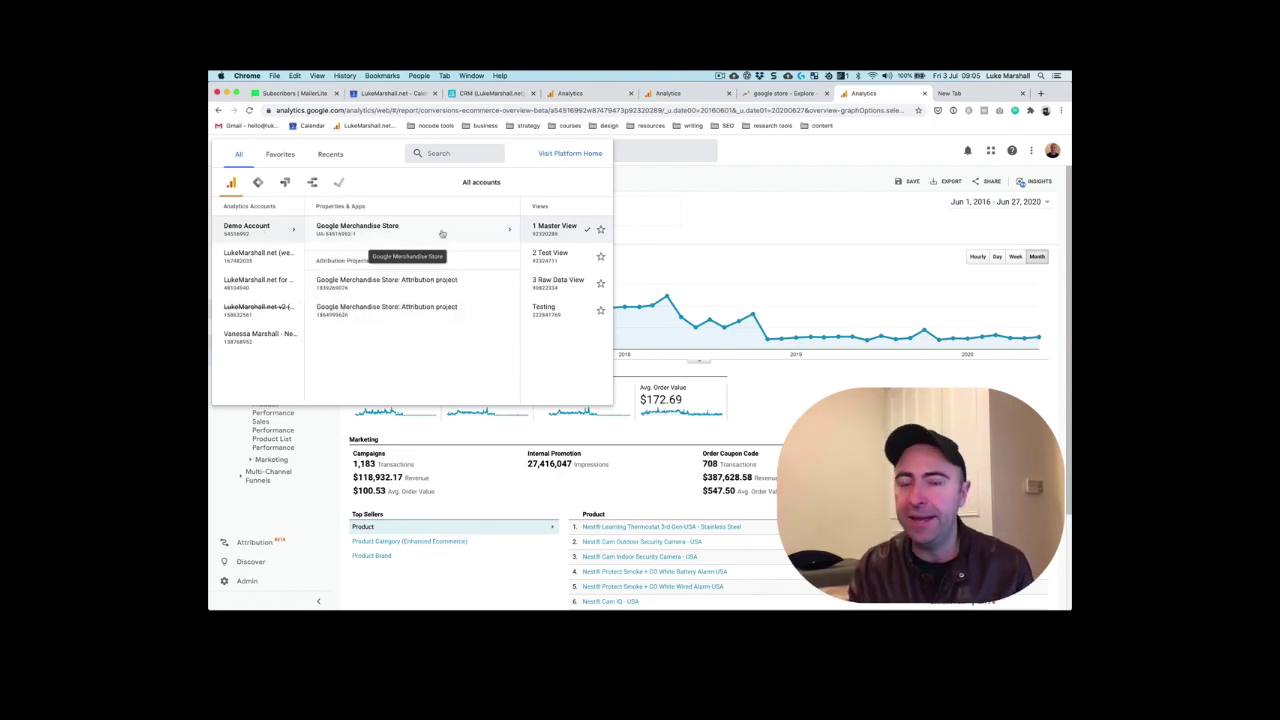
{"action": "left_click", "coordinate": [530, 229]}
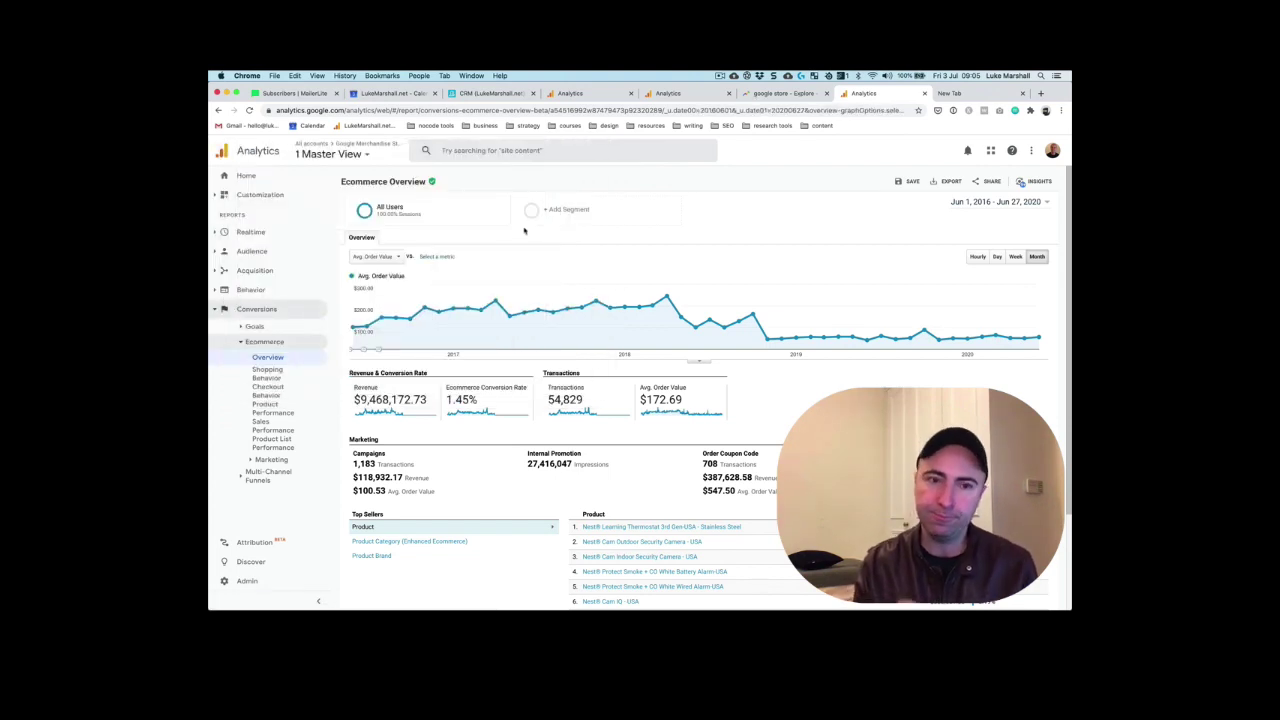
Step: Open the Google Merchandise Store's All Pages report by Page Title and review the pages listed
{"action": "left_click", "coordinate": [250, 289]}
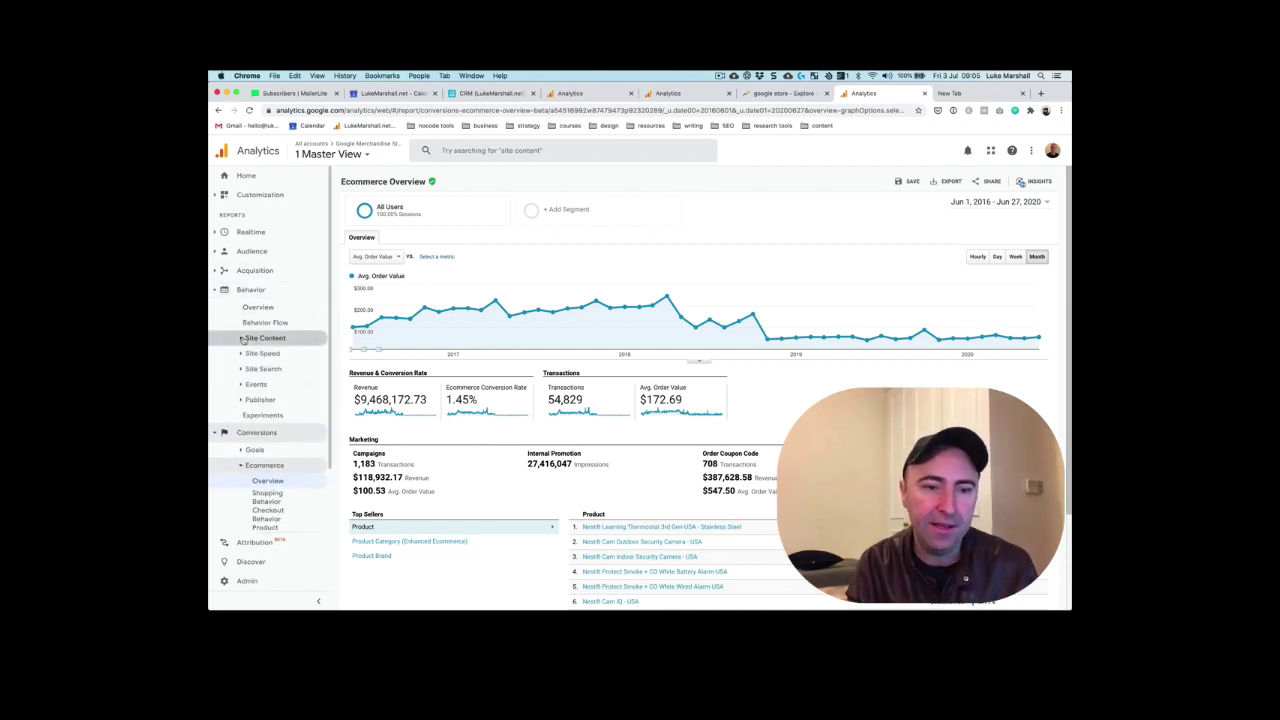
{"action": "left_click", "coordinate": [259, 338]}
{"action": "left_click", "coordinate": [266, 353]}
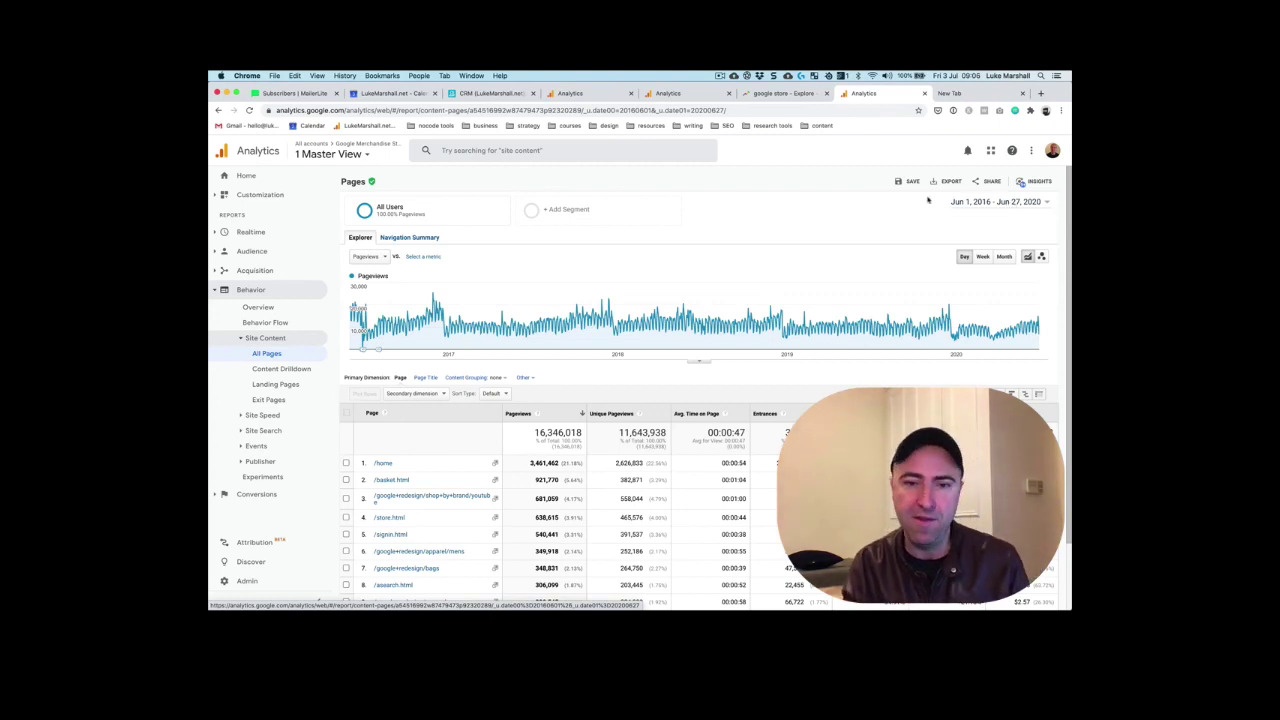
{"action": "left_click", "coordinate": [431, 379]}
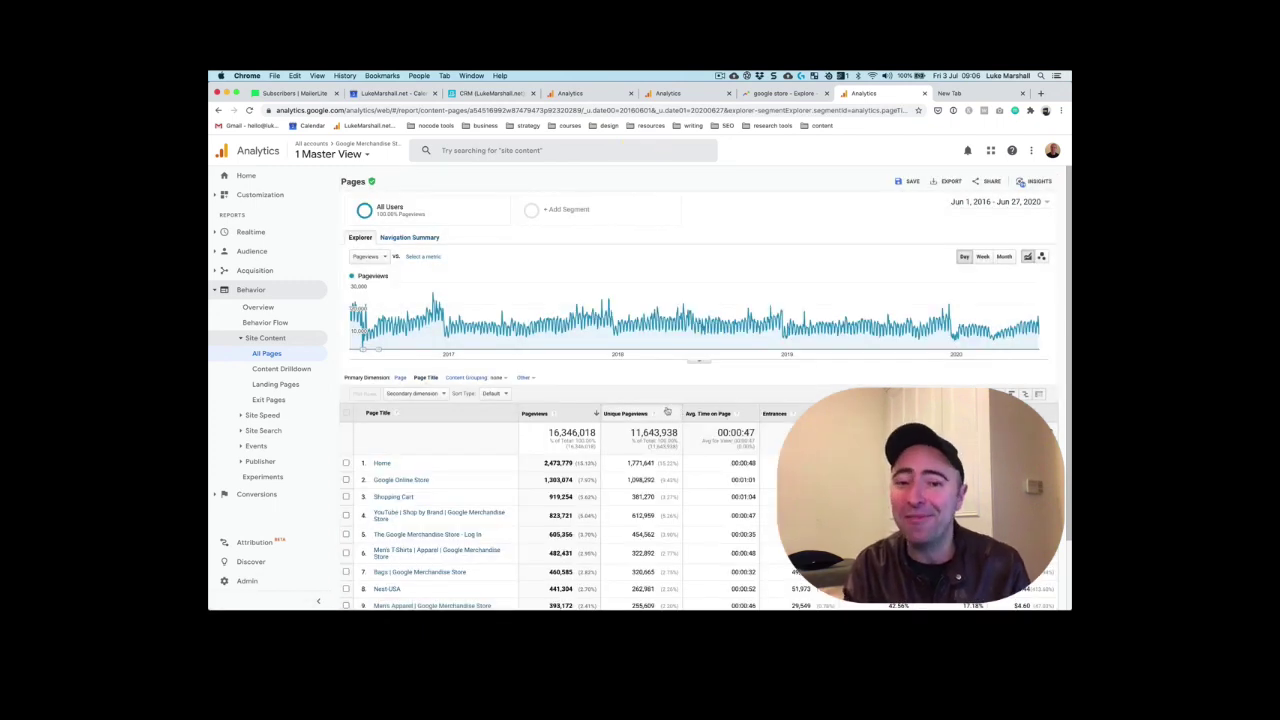
{"action": "scroll", "coordinate": [620, 432], "scroll_direction": "down", "scroll_amount": 1}
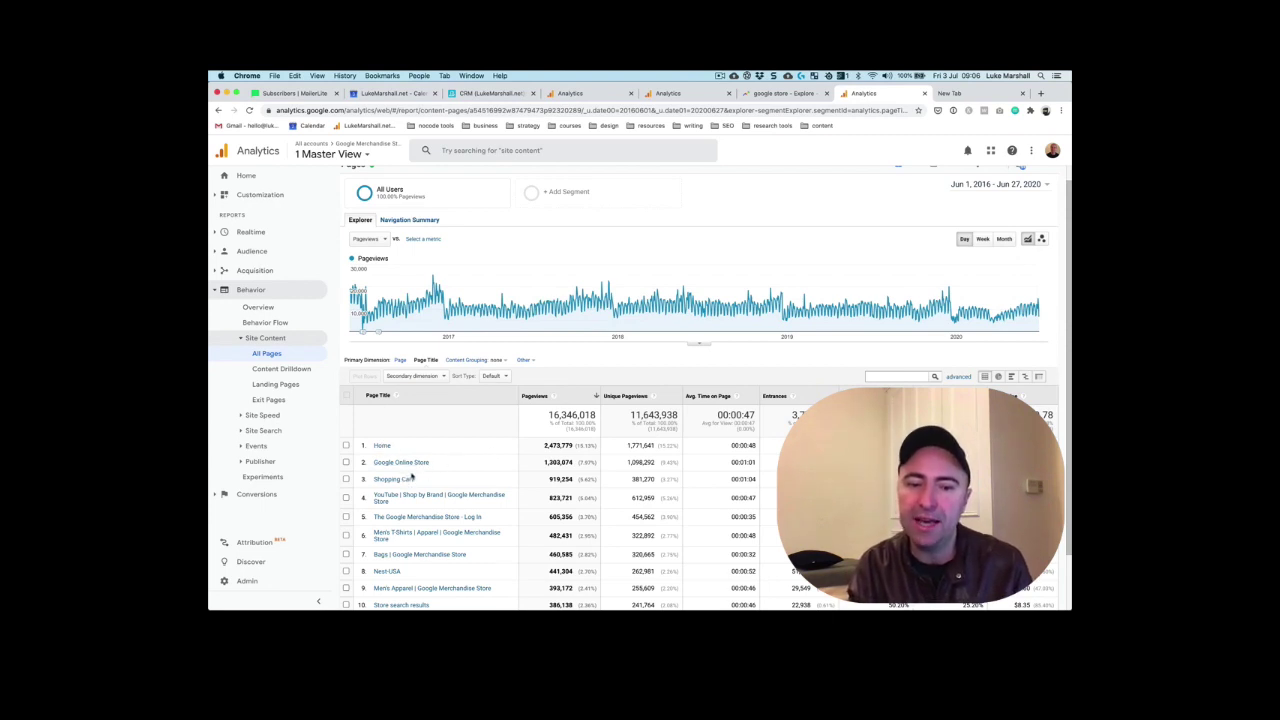
{"action": "scroll", "coordinate": [475, 495], "scroll_direction": "down", "scroll_amount": 2}
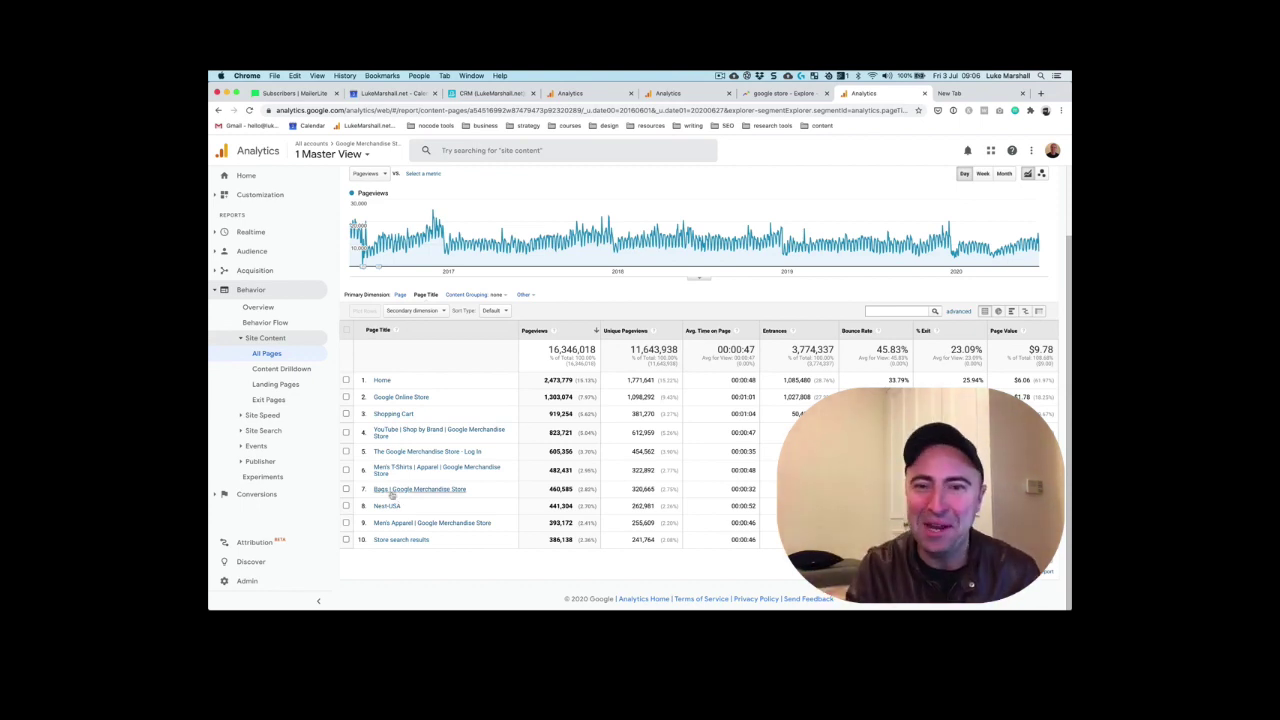
{"action": "scroll", "coordinate": [660, 566], "scroll_direction": "up", "scroll_amount": 2}
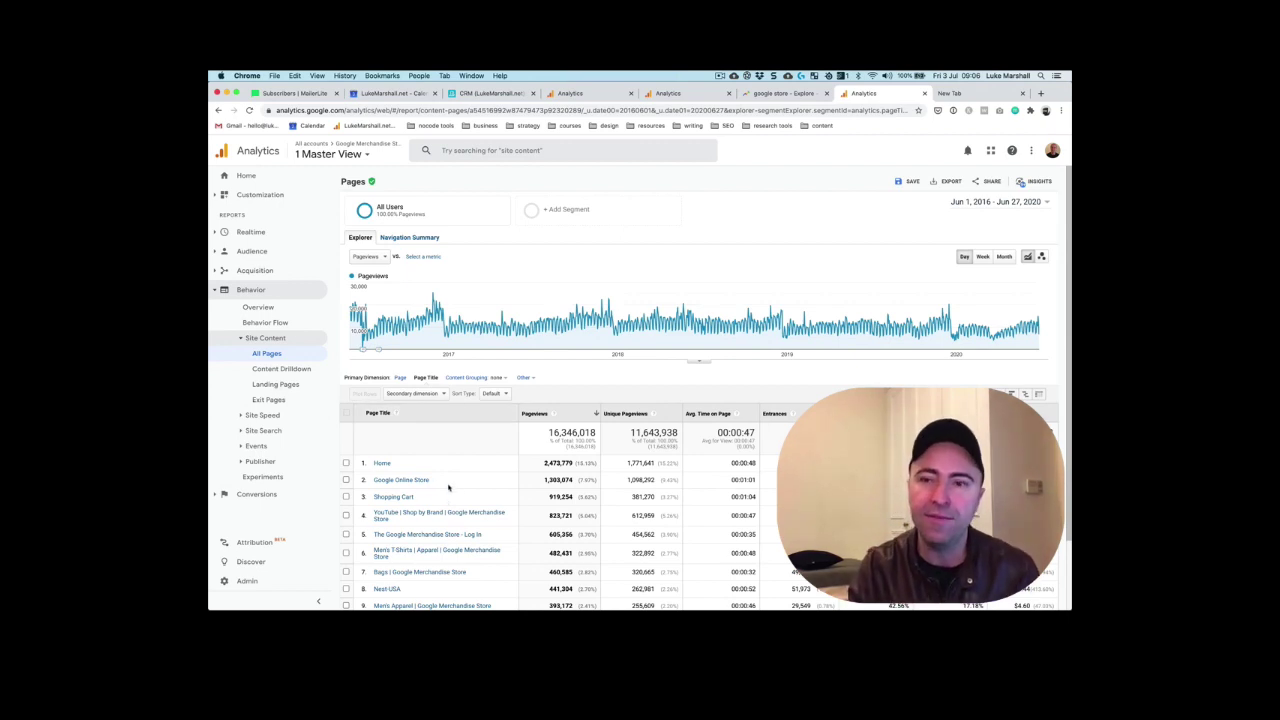
Step: Collapse the Behavior reports and open the Ecommerce Overview report under Conversions
{"action": "left_click", "coordinate": [250, 289]}
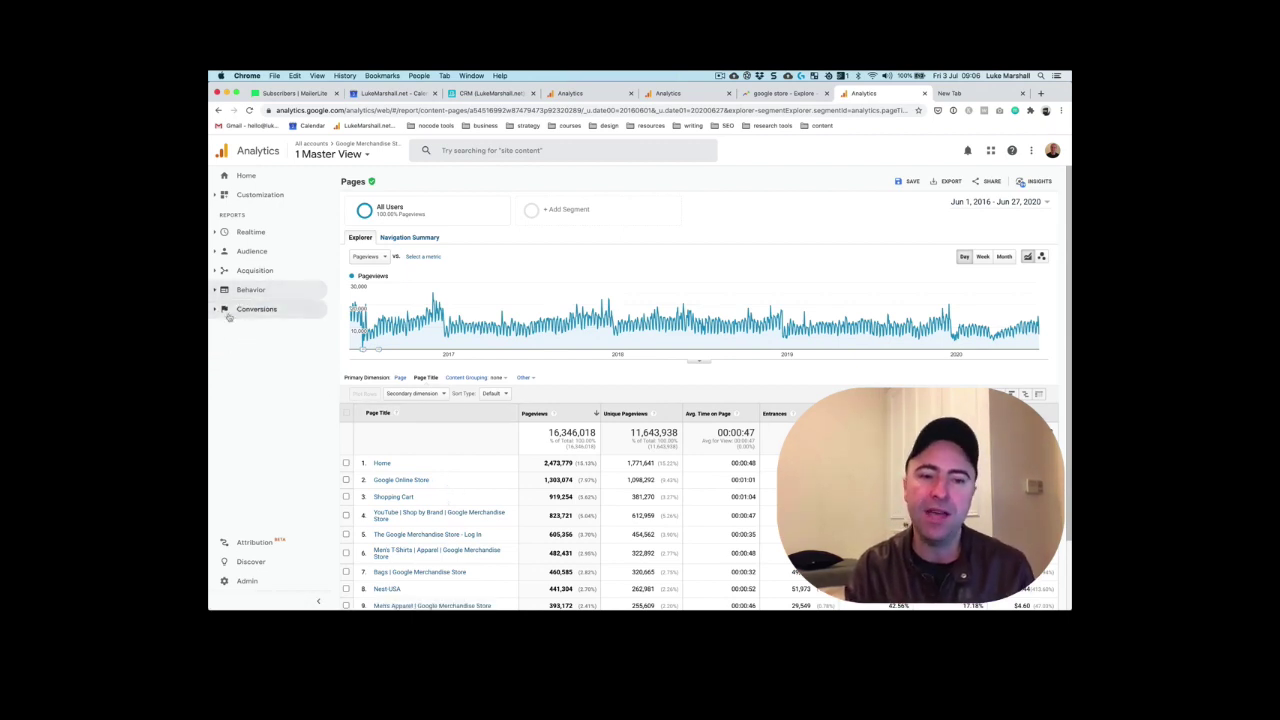
{"action": "left_click", "coordinate": [218, 310]}
{"action": "left_click", "coordinate": [264, 341]}
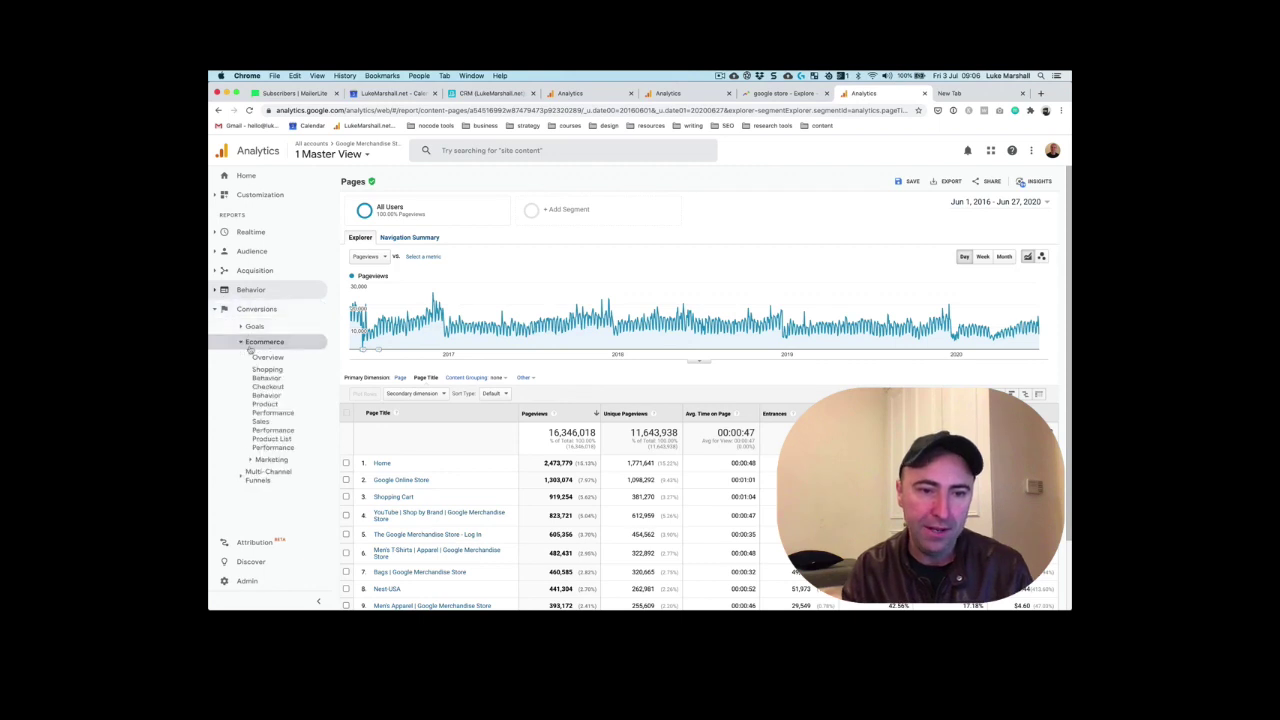
{"action": "left_click", "coordinate": [267, 357]}
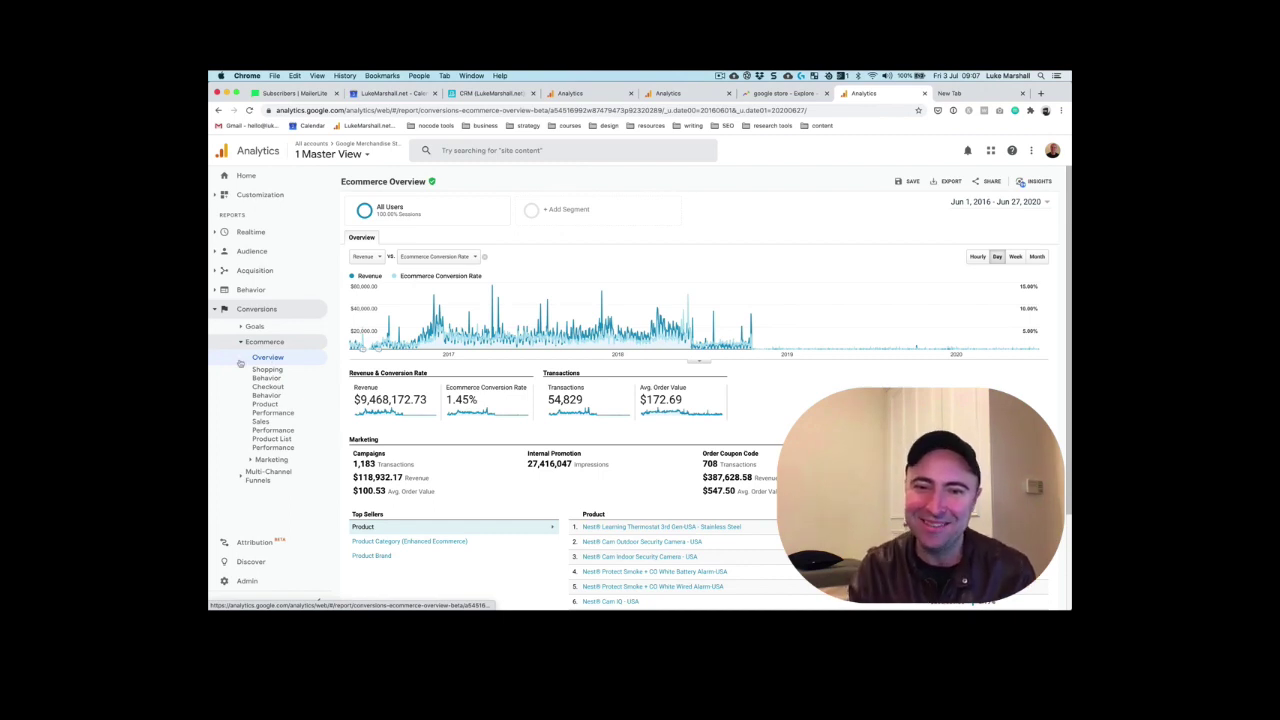
Step: Remove the Ecommerce Conversion Rate comparison and chart Avg. Order Value by month
{"action": "left_click", "coordinate": [485, 259]}
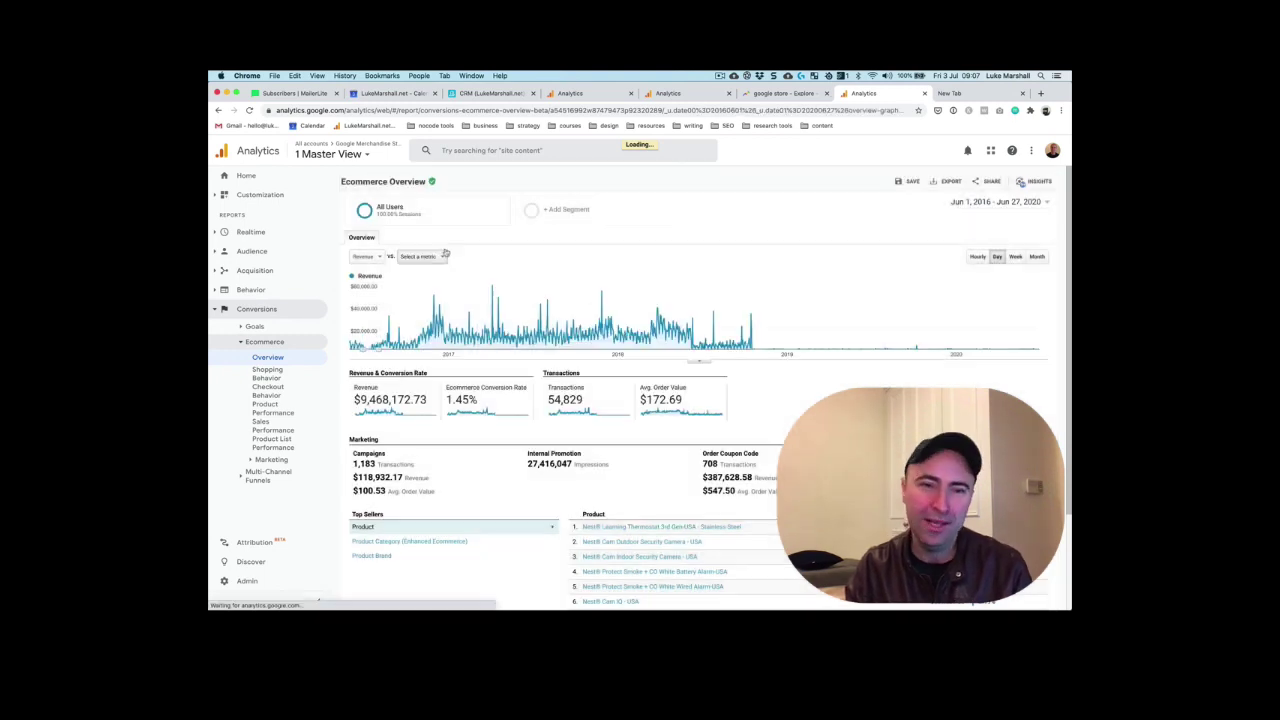
{"action": "left_click", "coordinate": [367, 257]}
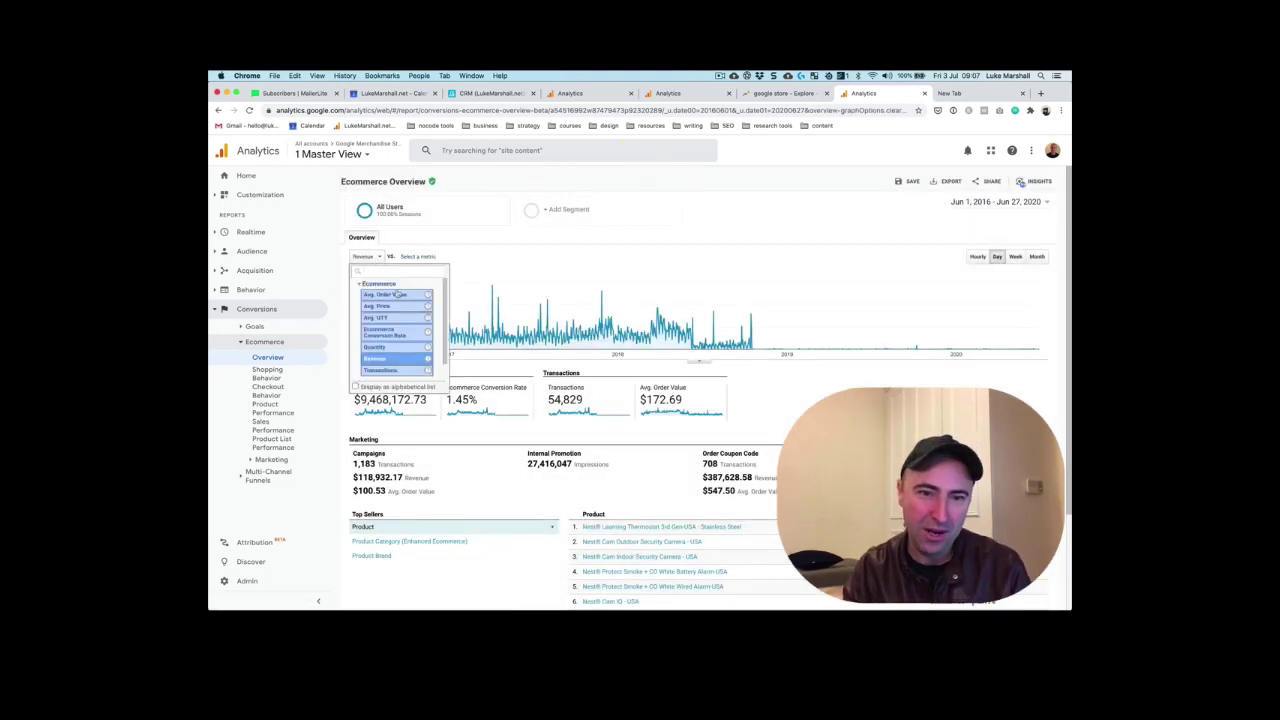
{"action": "left_click", "coordinate": [424, 295]}
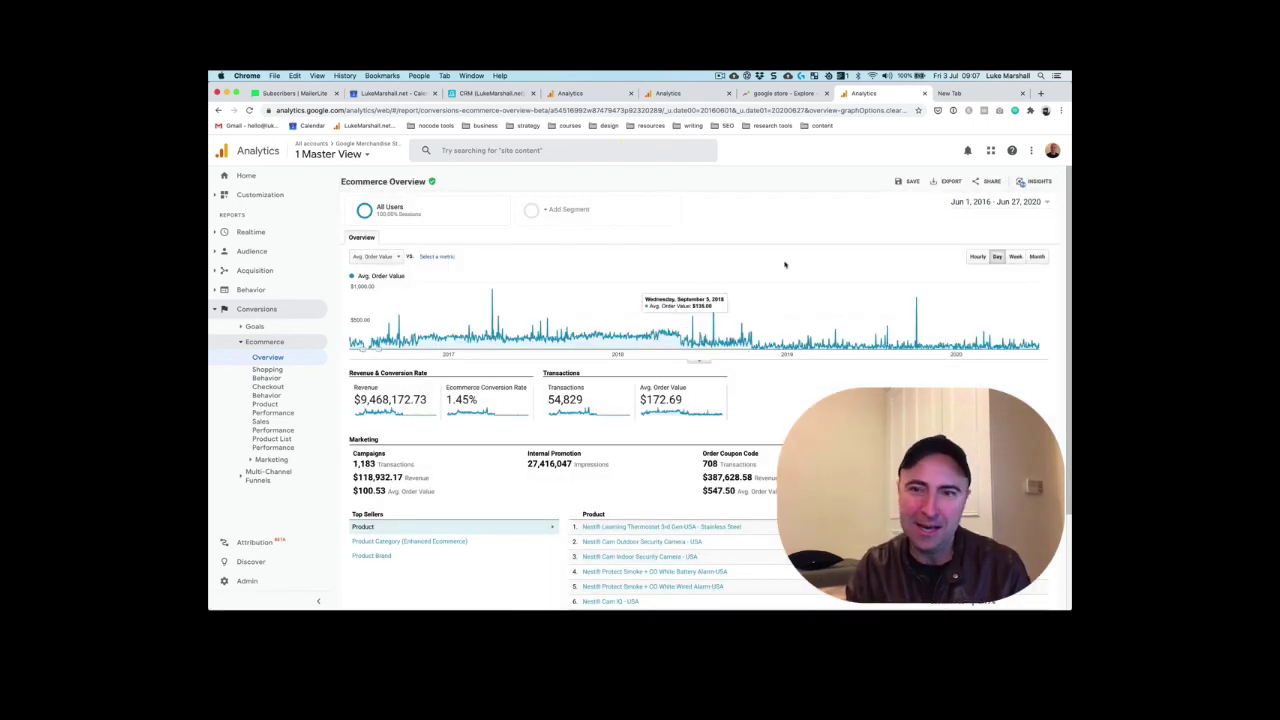
{"action": "left_click", "coordinate": [1037, 257]}
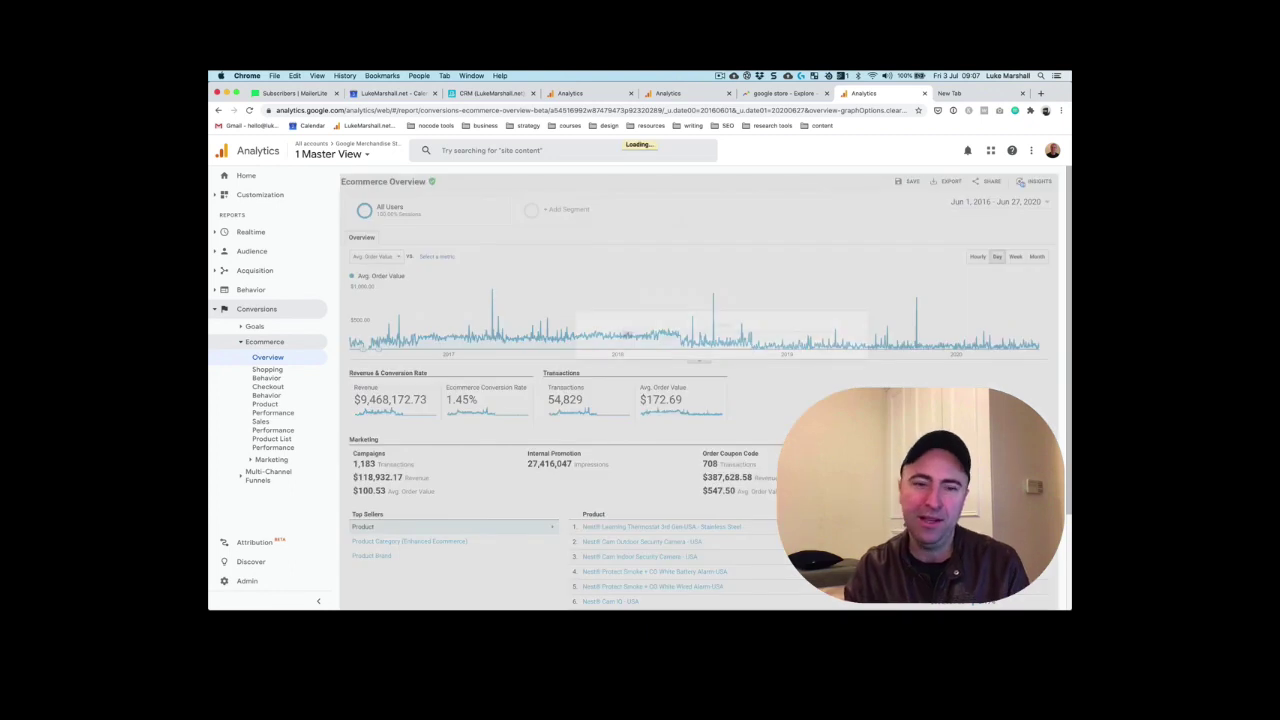